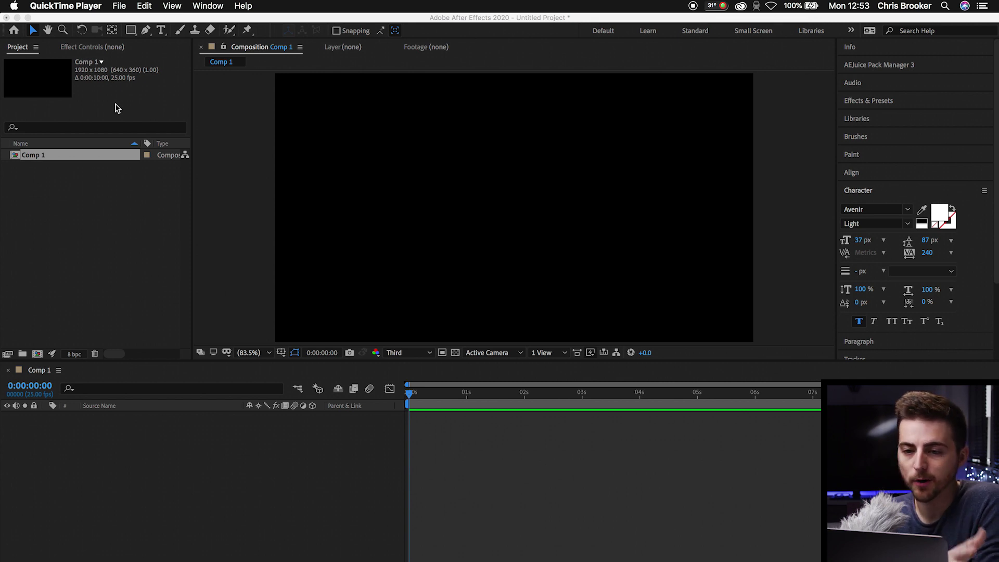
Bring the After Effects window with the empty 1920×1080 Comp 1 to the front
left_click(496, 460)
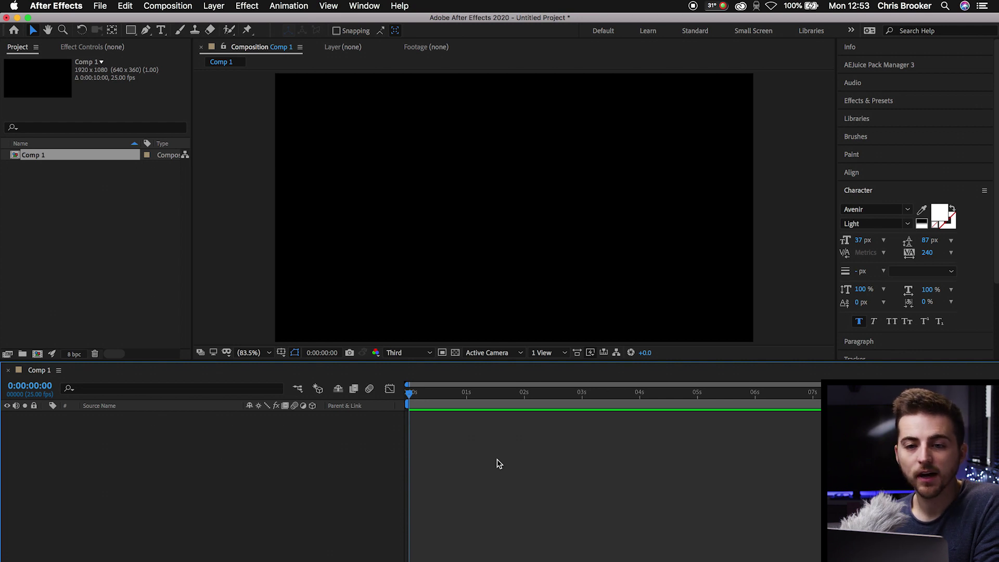
Create a full-frame 1920×1080 solid coloured 000000, named Black Solid 1, via Layer > New > Solid
left_click(214, 6)
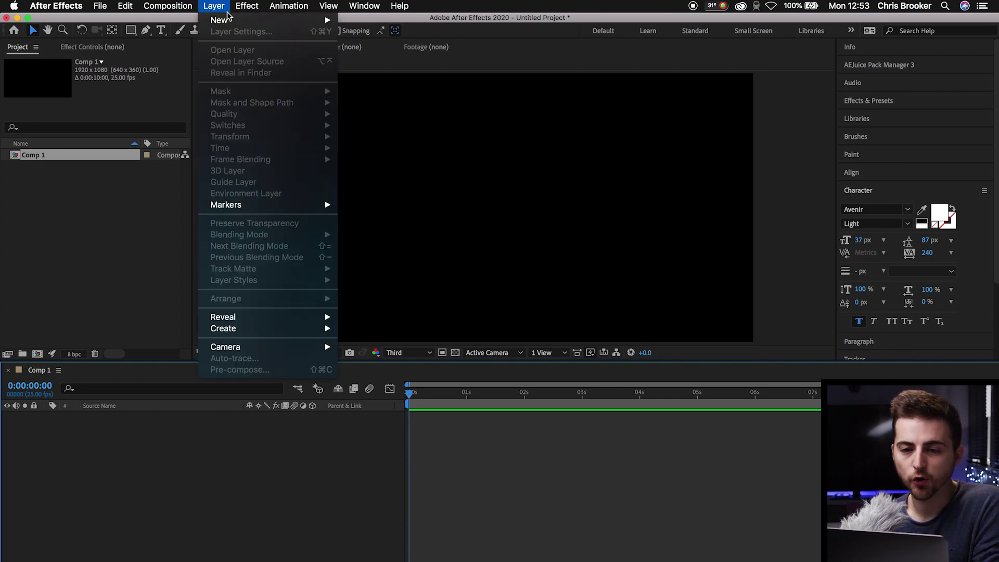
mouse_move(227, 20)
left_click(391, 36)
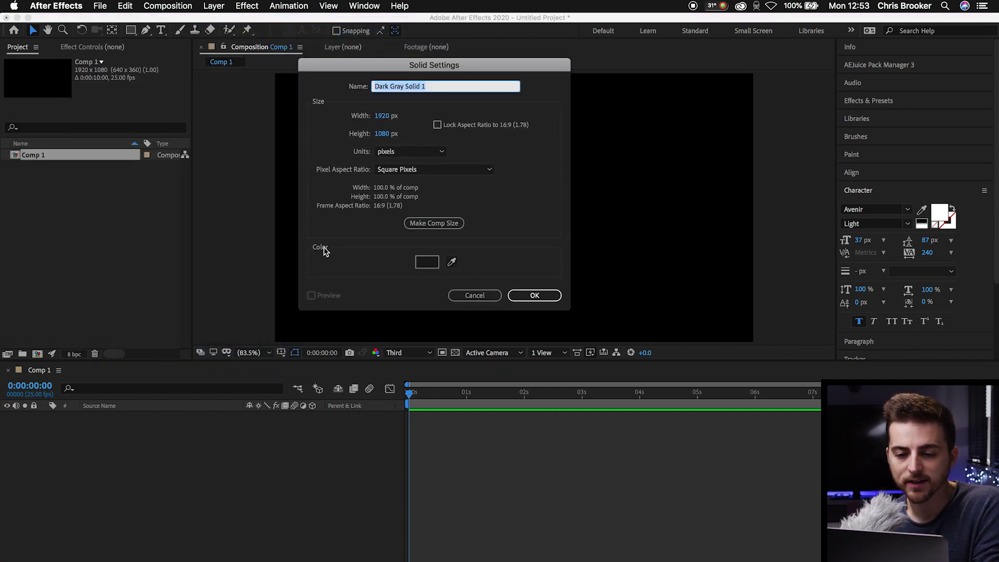
left_click(429, 266)
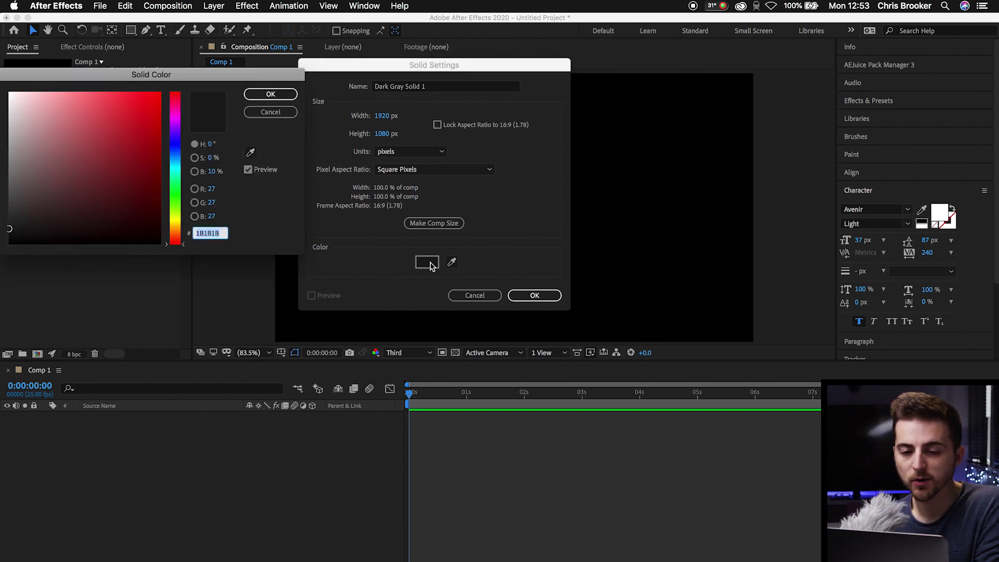
left_click_drag(98, 189, 196, 278)
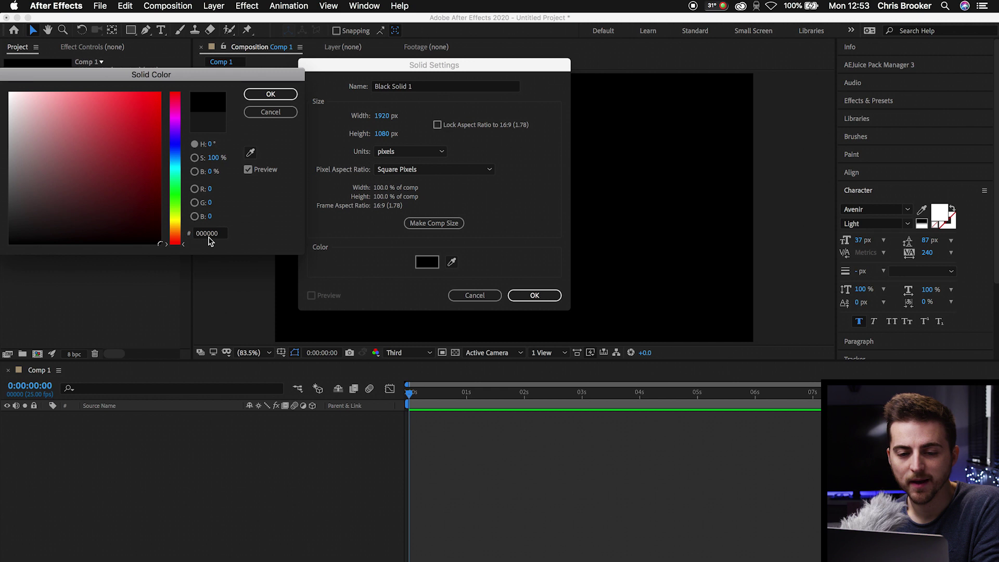
left_click(270, 95)
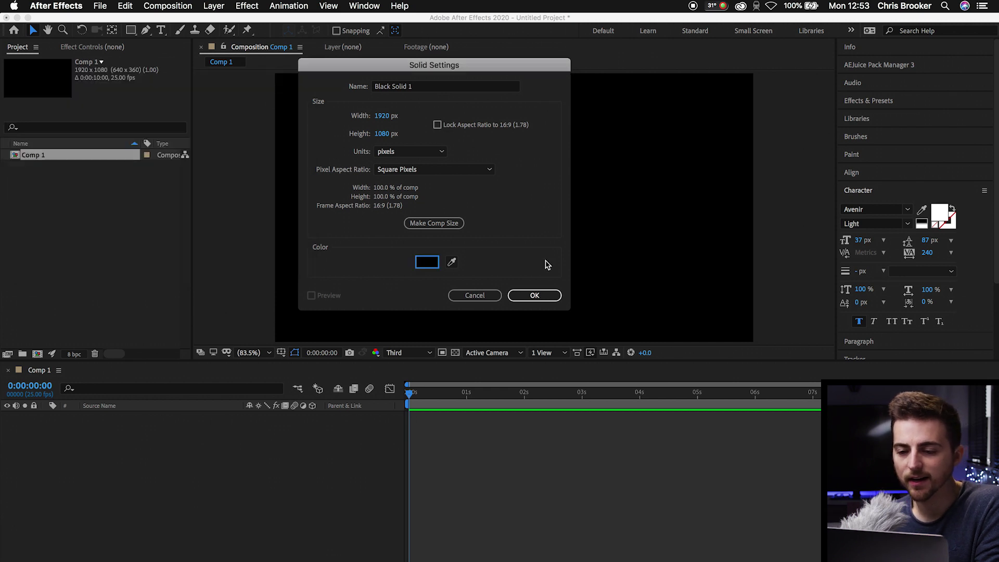
left_click(529, 294)
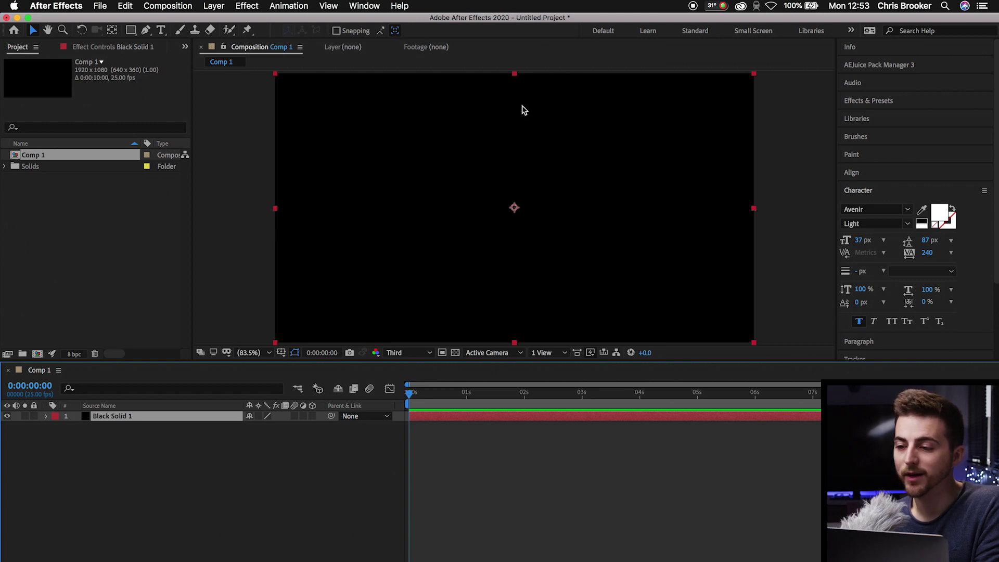
Search 'wavef' in Effects & Presets and apply Audio Waveform to Black Solid 1
left_click(903, 105)
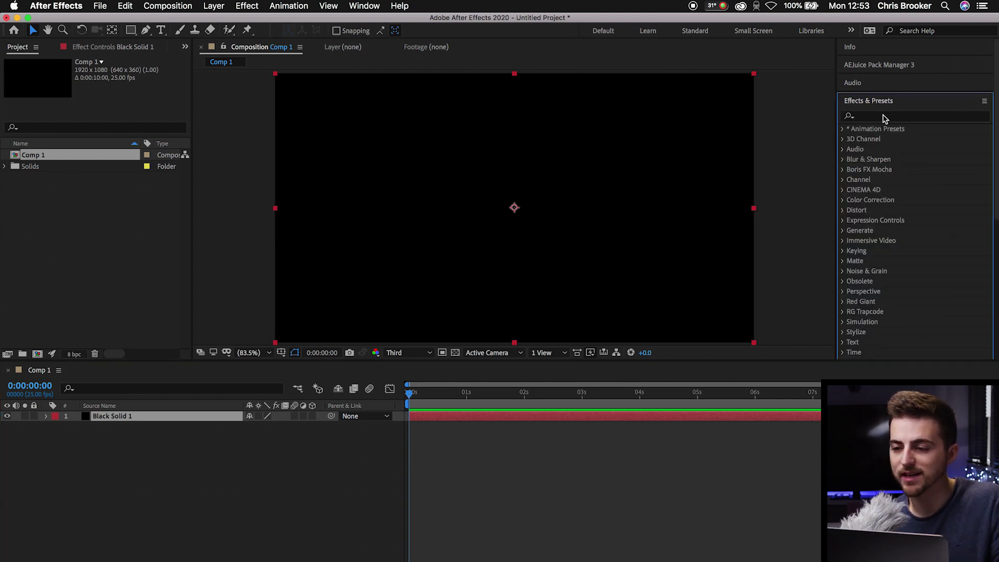
left_click(884, 116)
type("wavef")
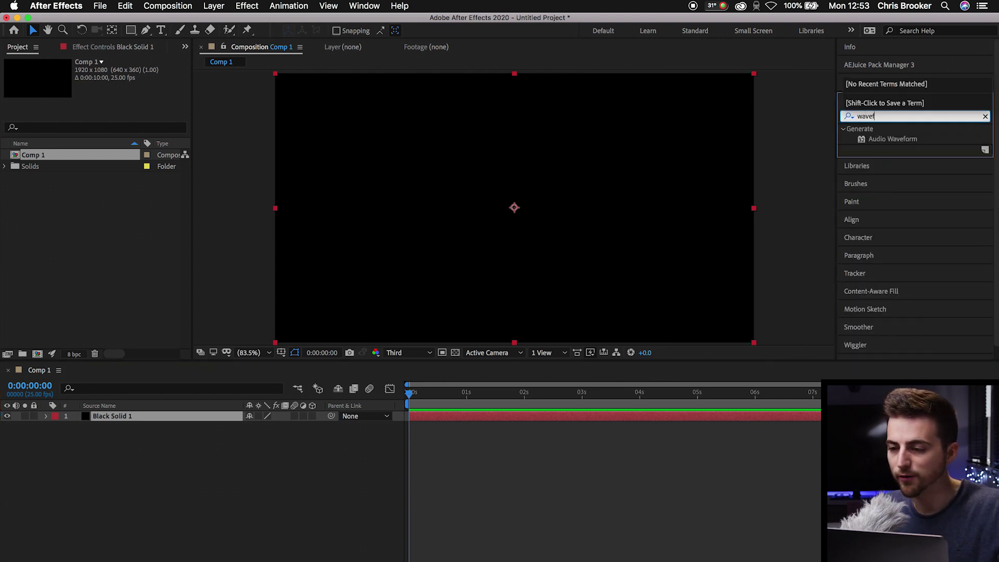
left_click(896, 140)
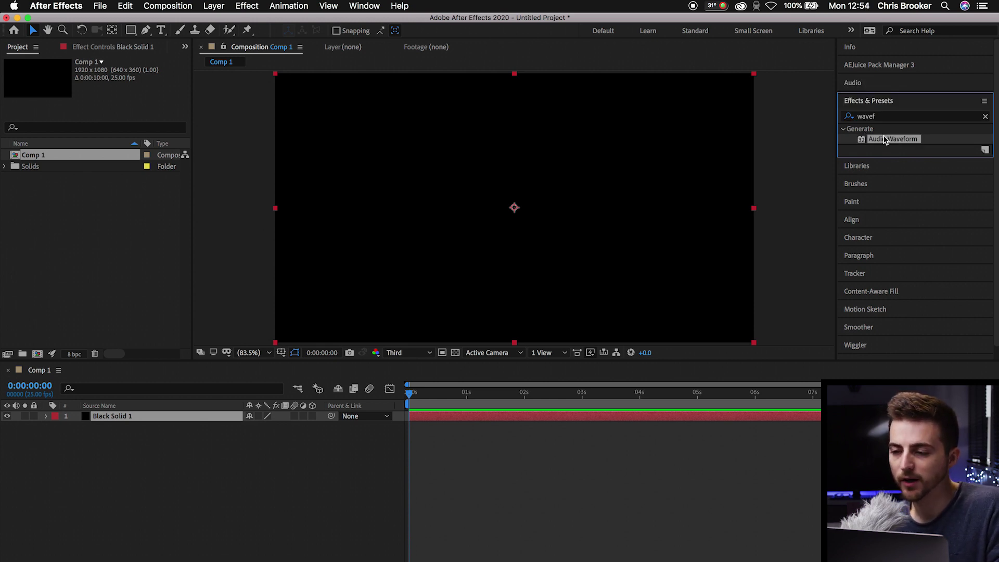
left_click_drag(889, 141, 573, 229)
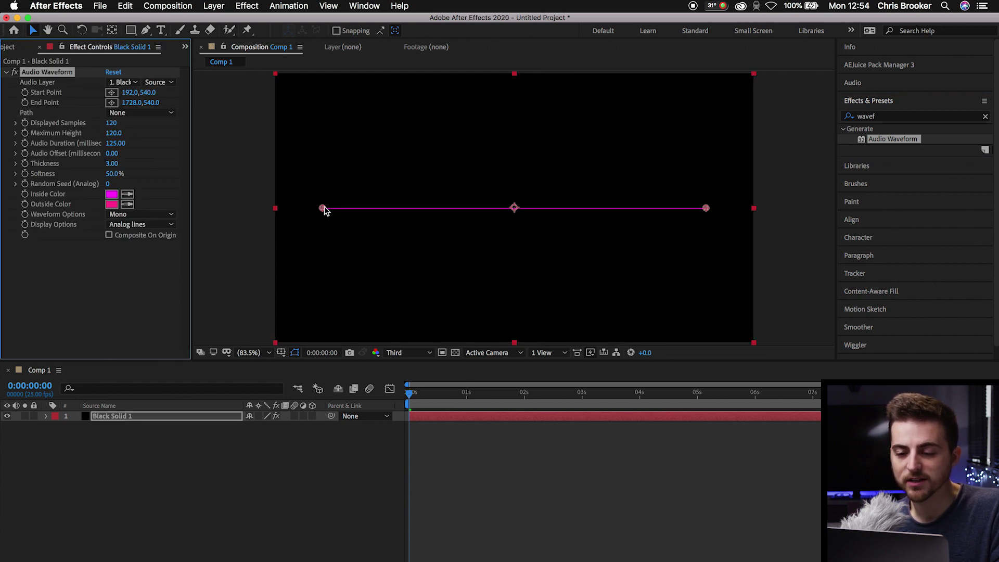
Preview the flat waveform line, then return focus to the timeline
key("space")
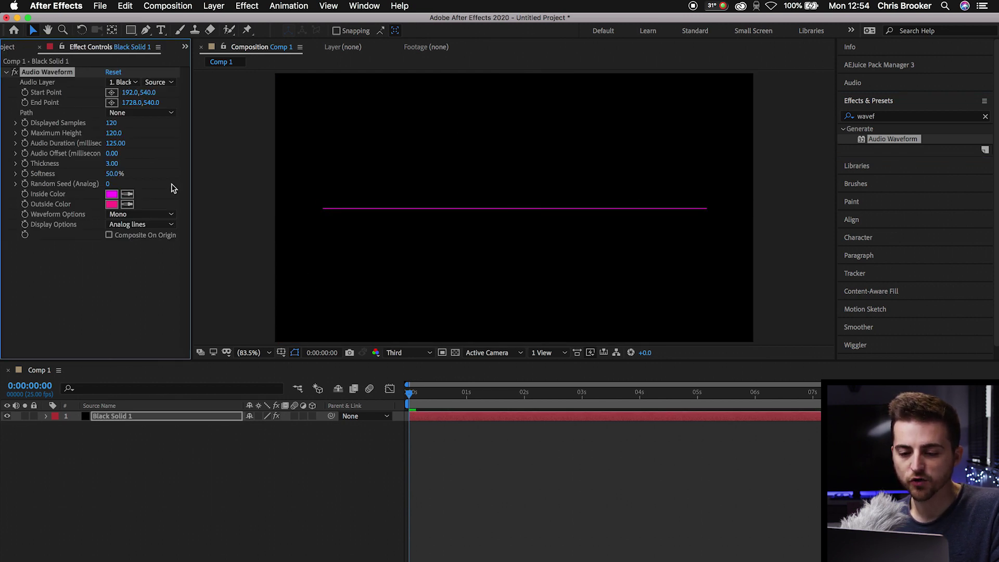
key("space")
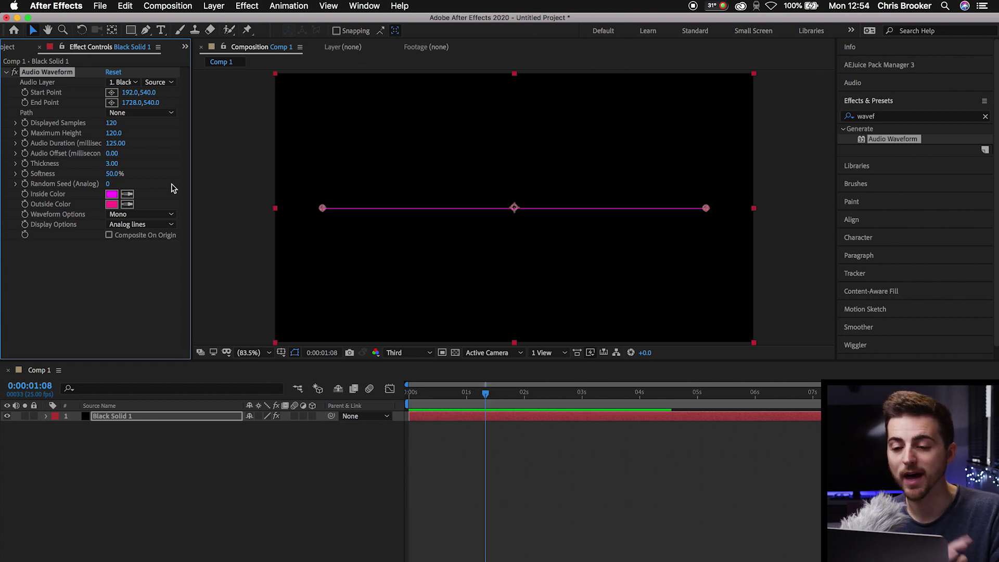
left_click(345, 475)
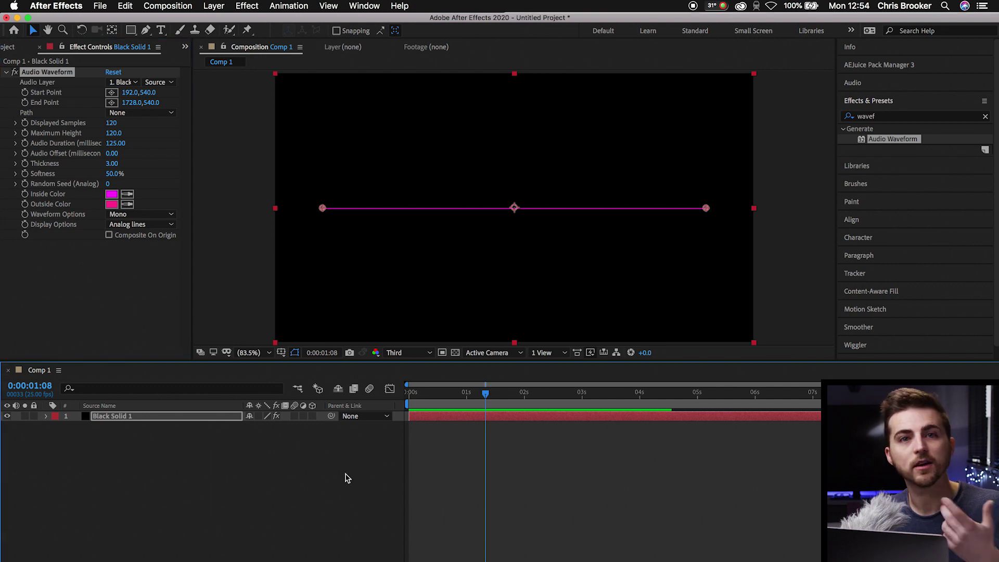
Drag a Black Lies MP3 from the Finder search results onto the Comp 1 timeline
key("super+Tab")
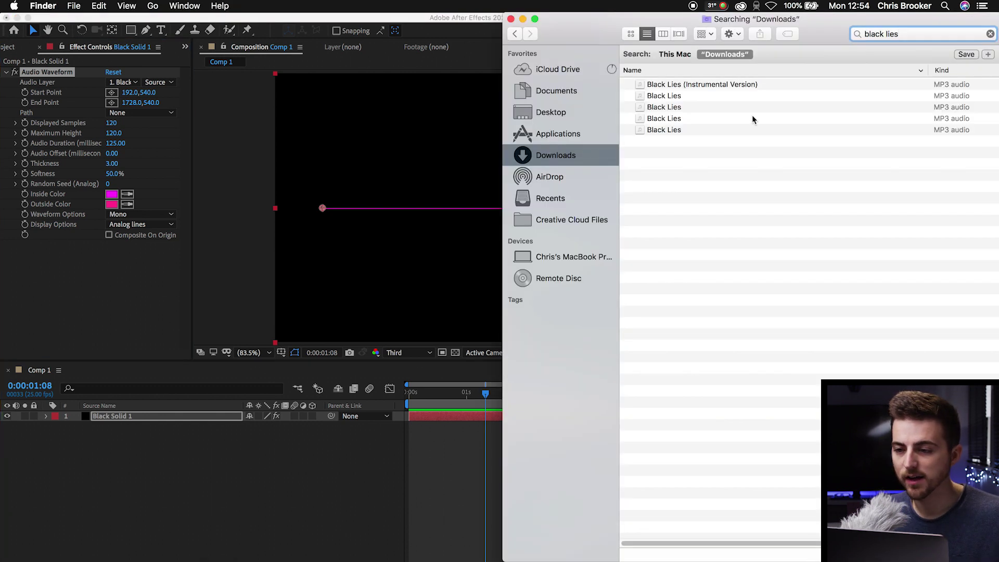
left_click(724, 86)
left_click(685, 96)
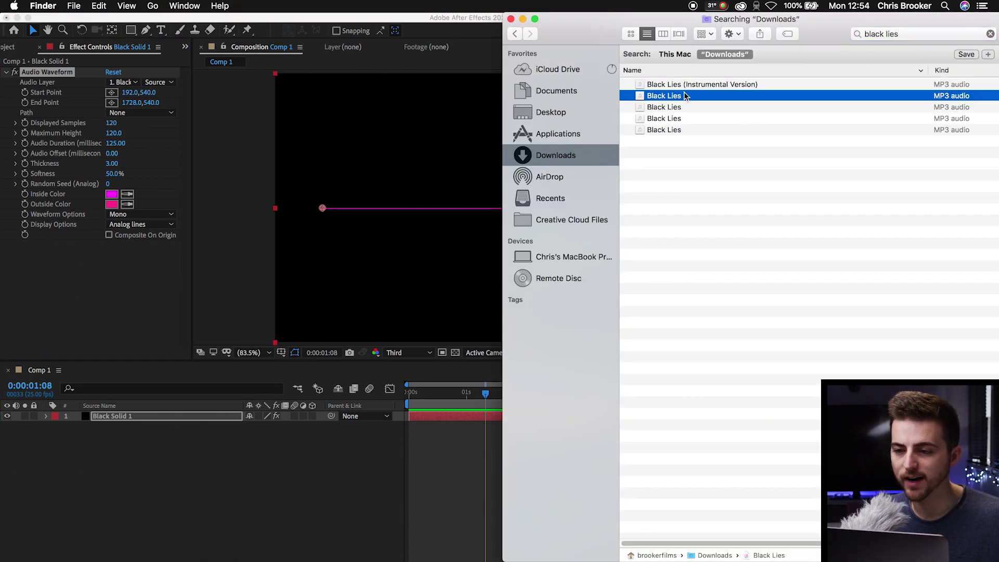
left_click(668, 130)
scroll(690, 129, "right", 3)
scroll(690, 129, "left", 3)
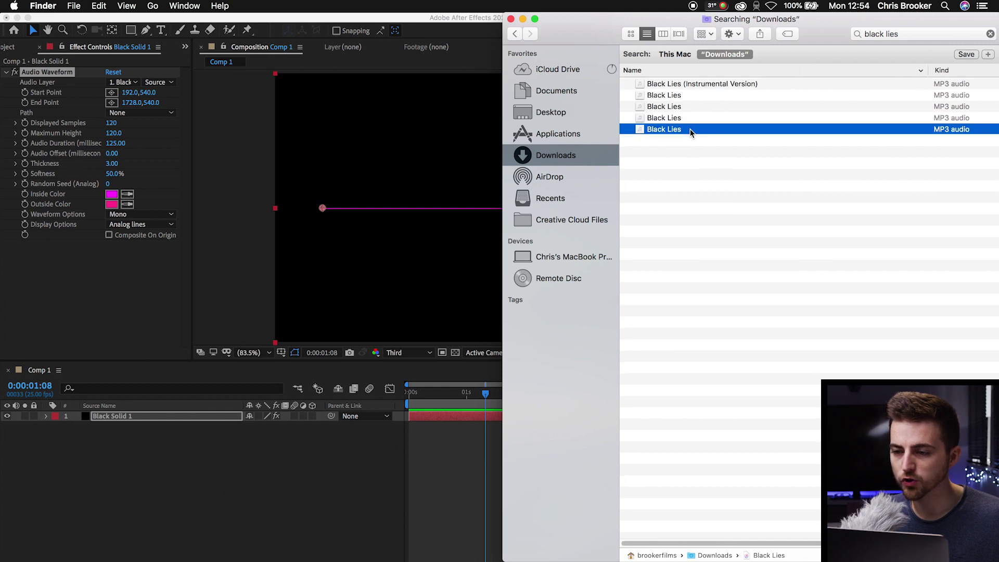
left_click_drag(668, 96, 252, 449)
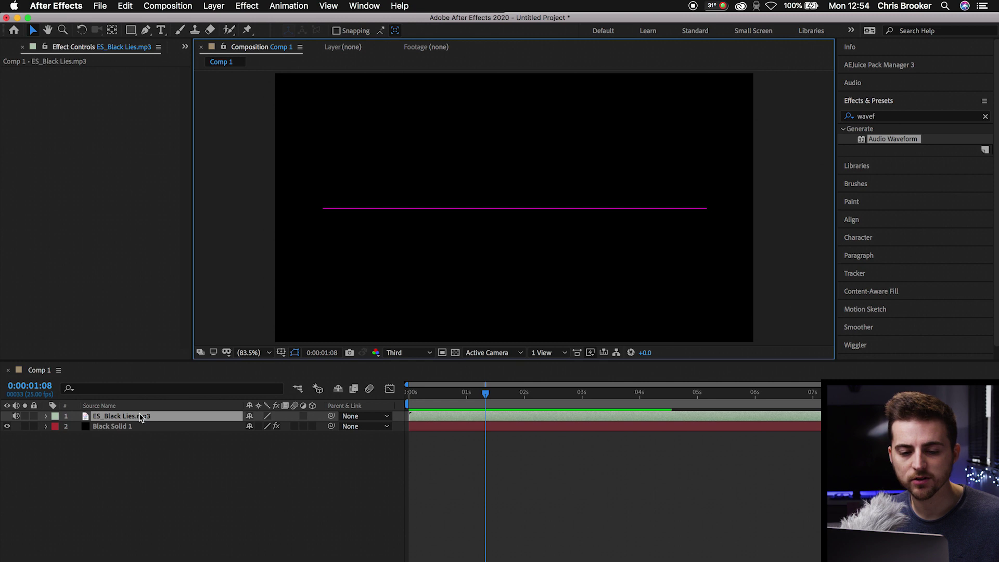
Move the music layer below Black Solid 1 and set Audio Layer to ES_Black Lies.mp3
left_click_drag(141, 418, 130, 435)
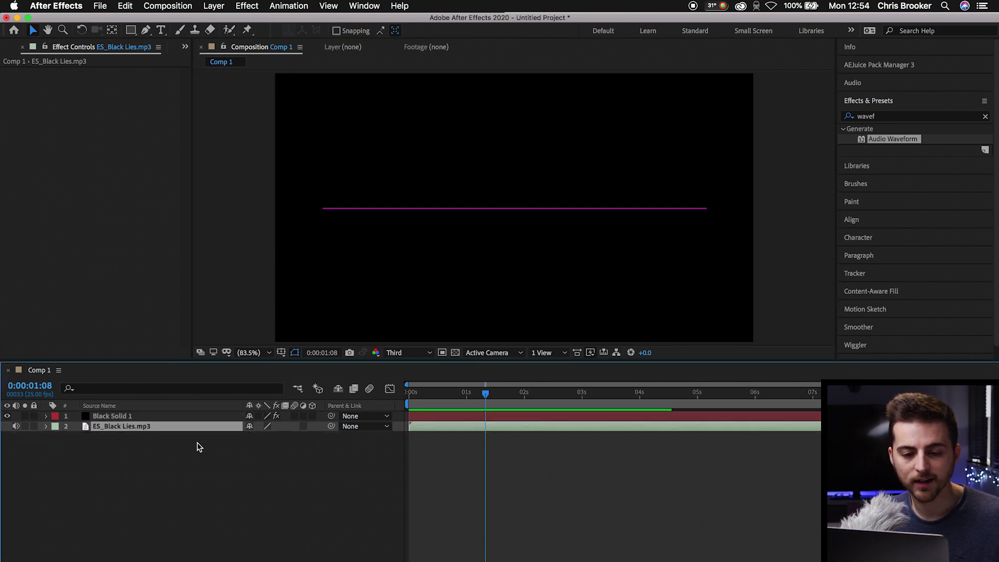
left_click(130, 416)
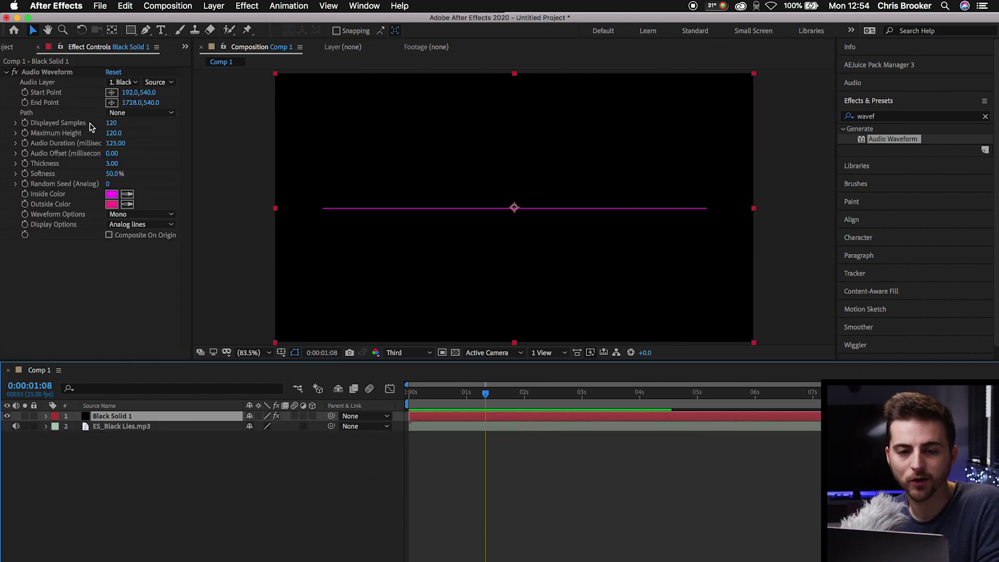
left_click(58, 75)
left_click(37, 86)
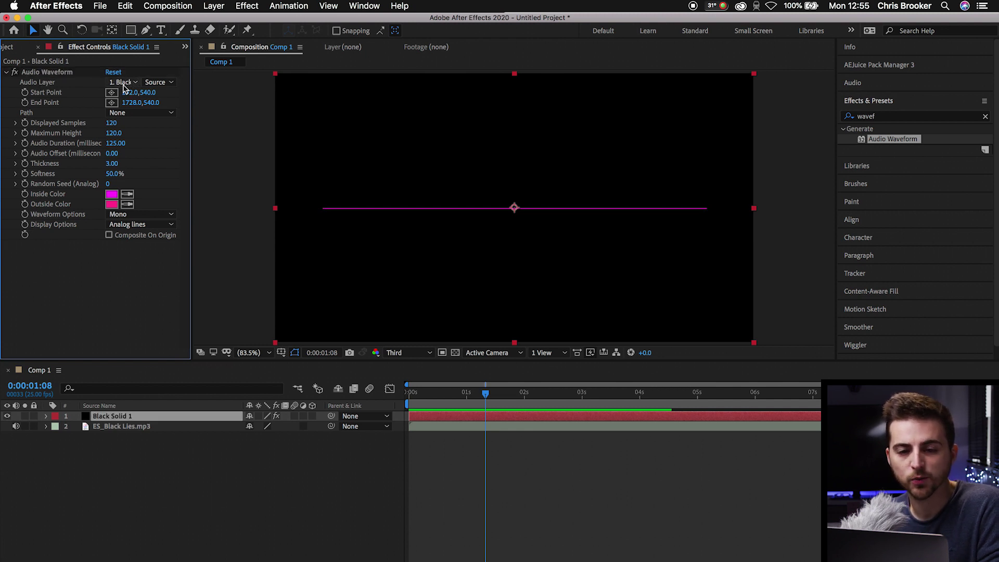
left_click(124, 83)
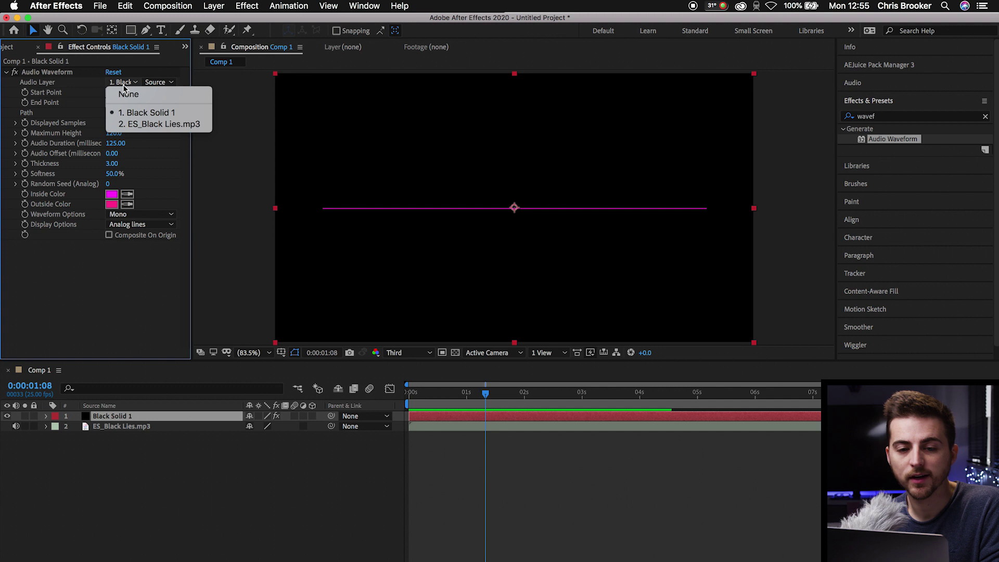
left_click(161, 125)
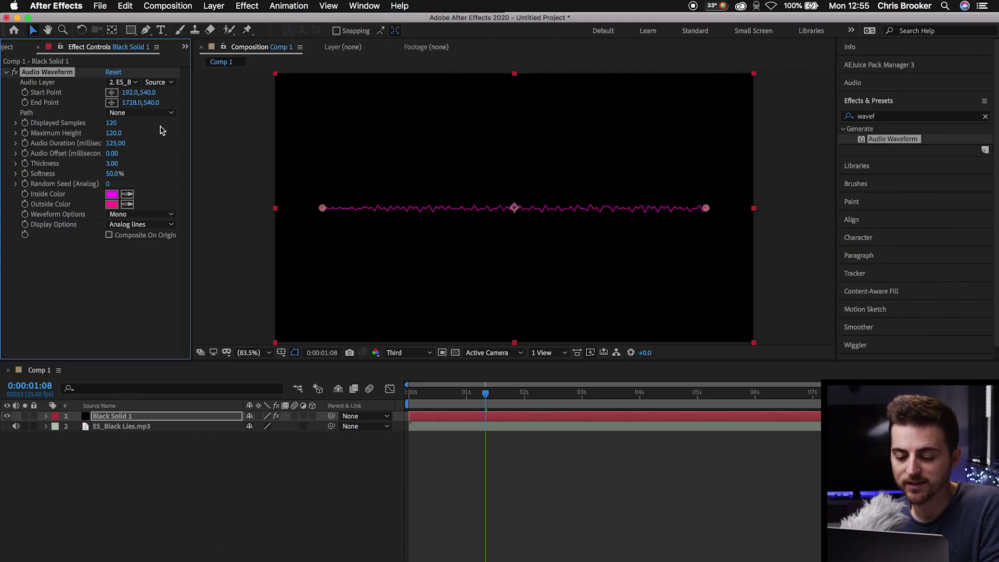
Raise the volume and preview the waveform reacting to the music from about 2 seconds
key("XF86AudioRaiseVolume")
key("space")
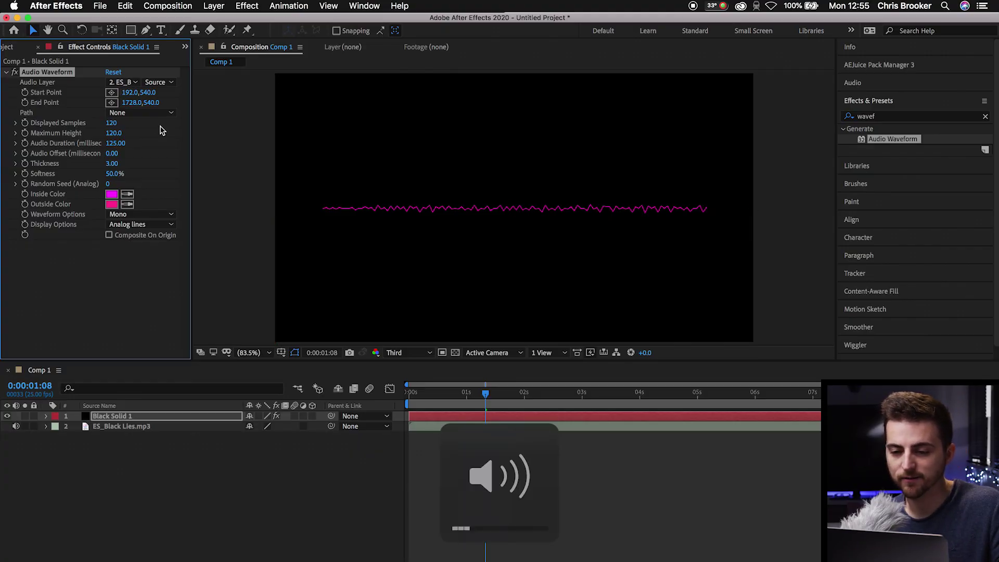
key("space")
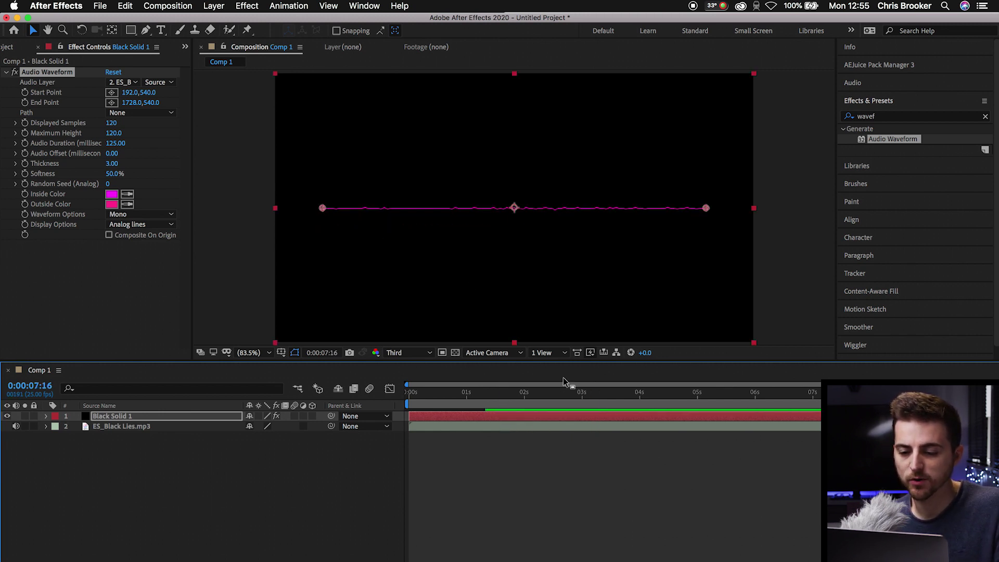
left_click(536, 391)
key("space")
key("space")
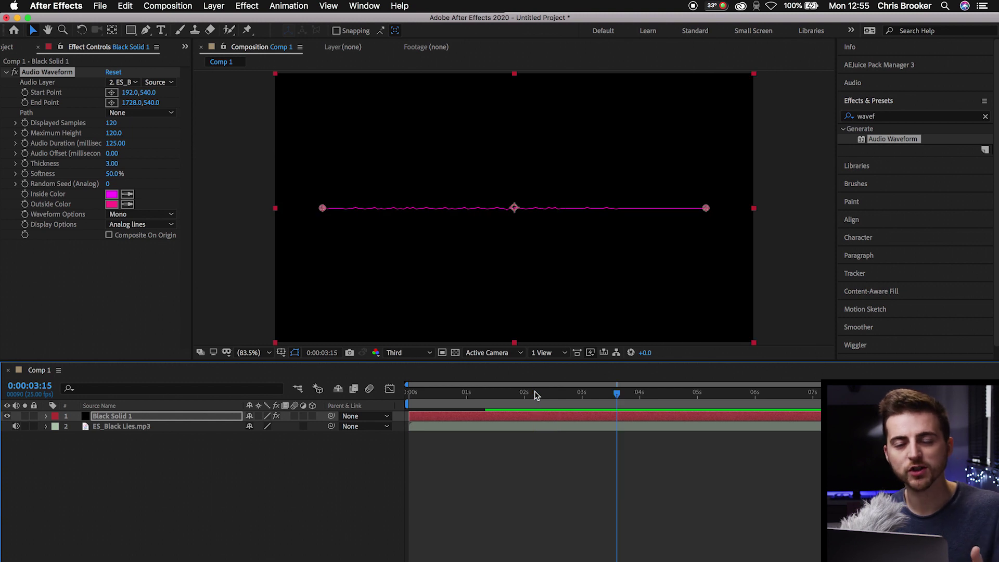
key("space")
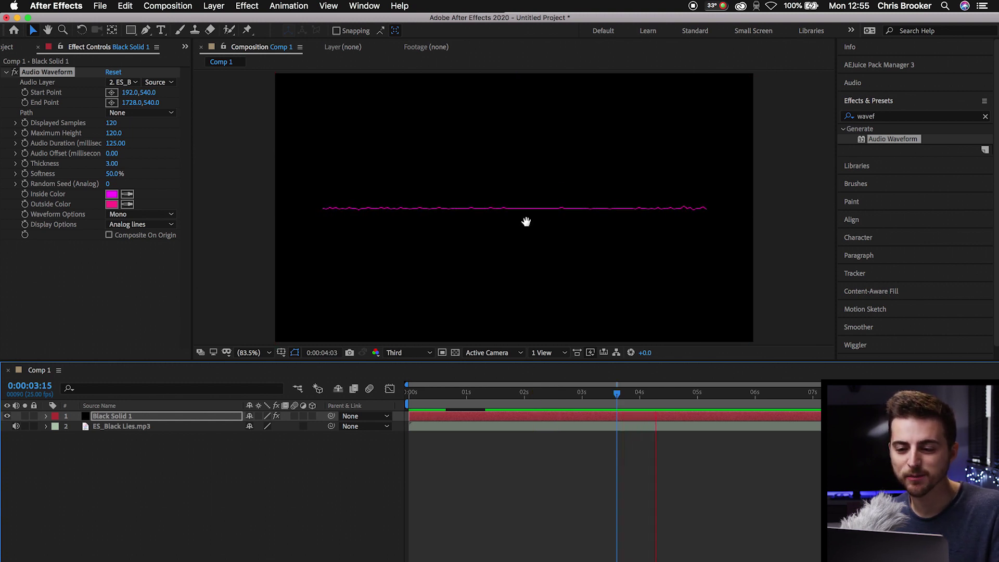
key("space")
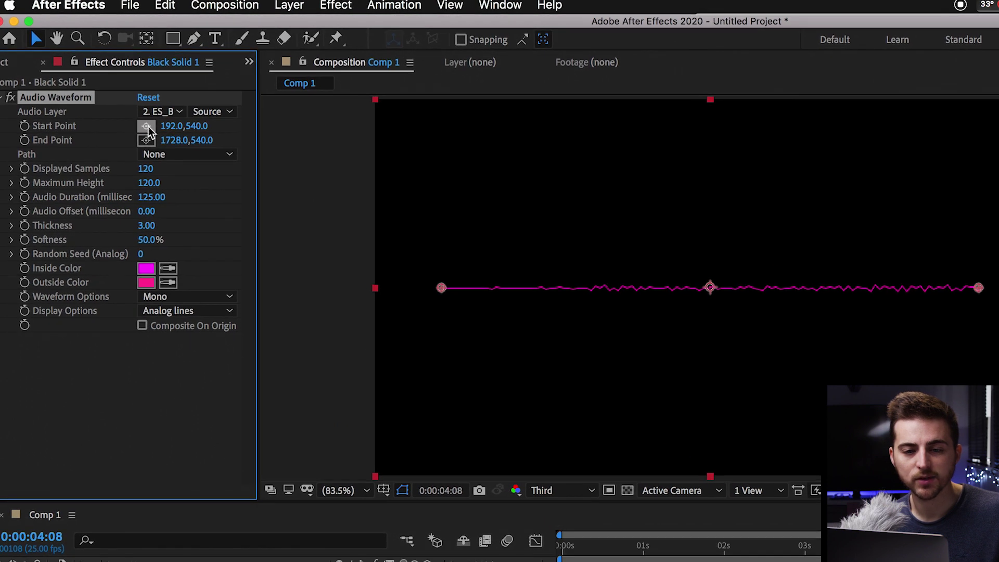
Place the Start Point just past the left edge and End Point at 1932.5,541.2
left_click(142, 129)
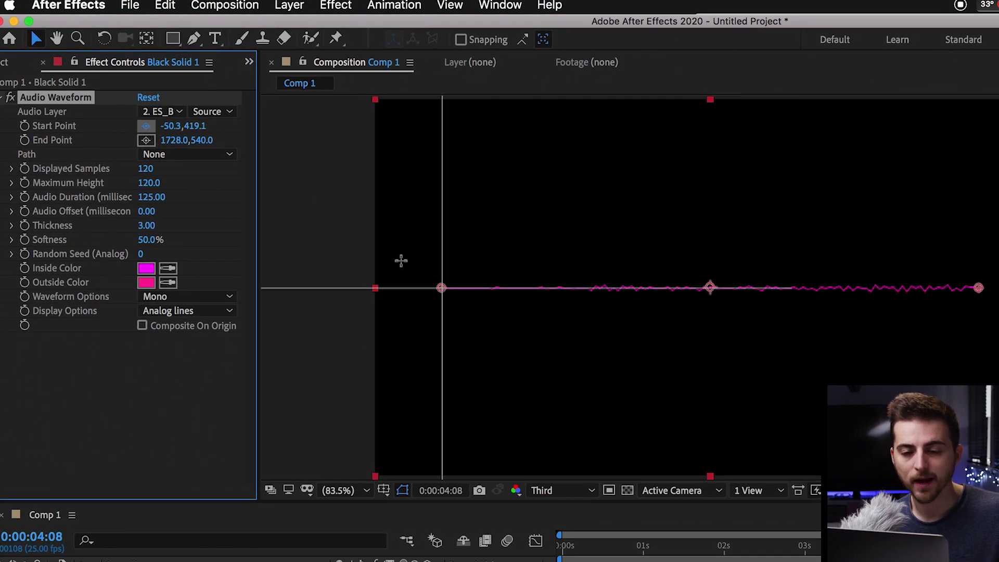
left_click(431, 285)
left_click_drag(435, 283, 370, 288)
left_click(57, 144)
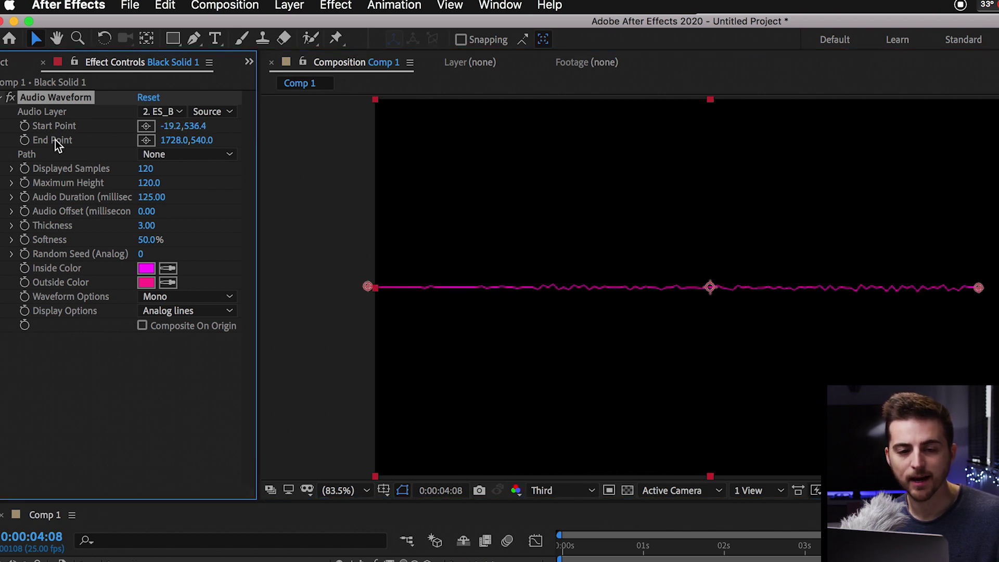
left_click(147, 140)
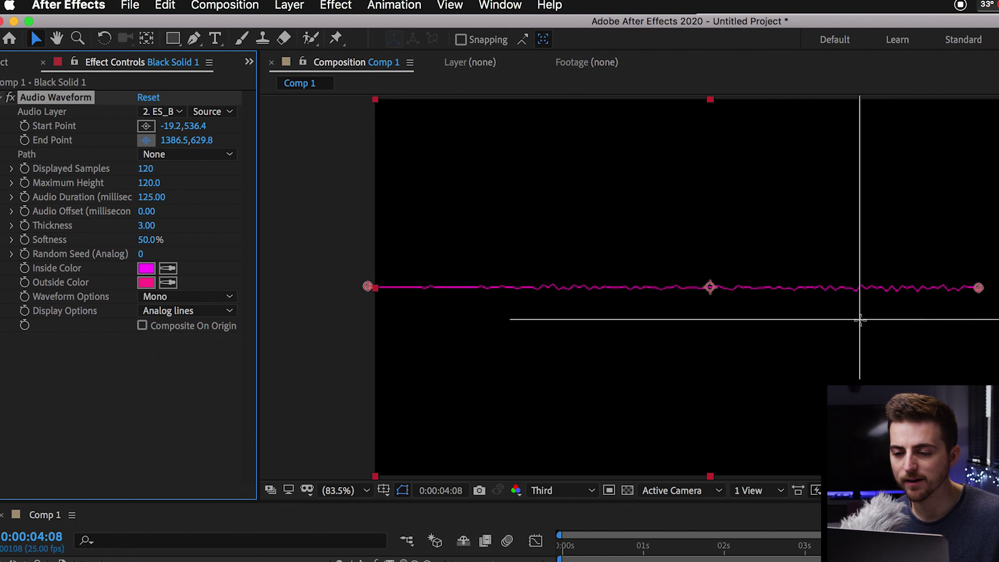
left_click(996, 285)
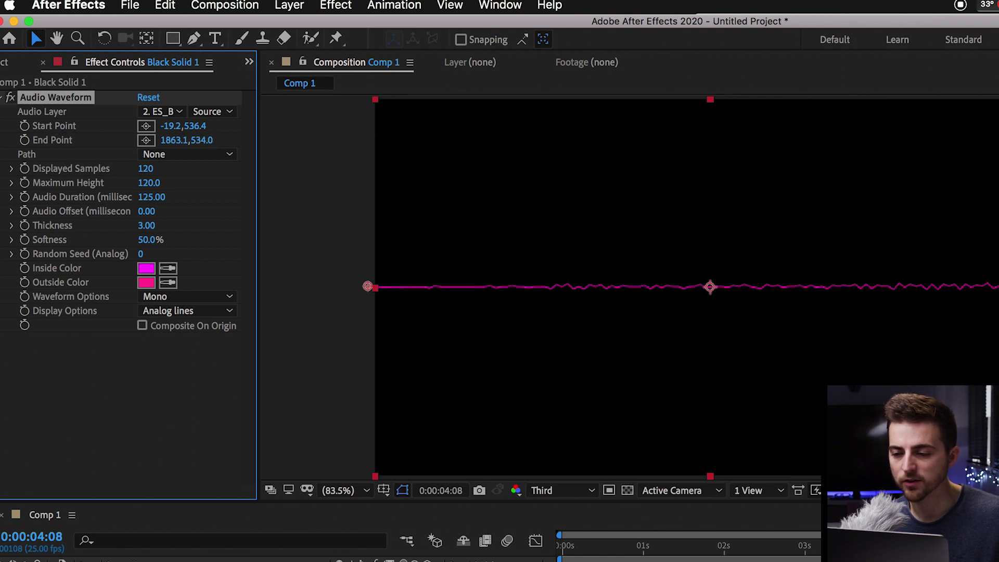
left_click_drag(997, 285, 996, 289)
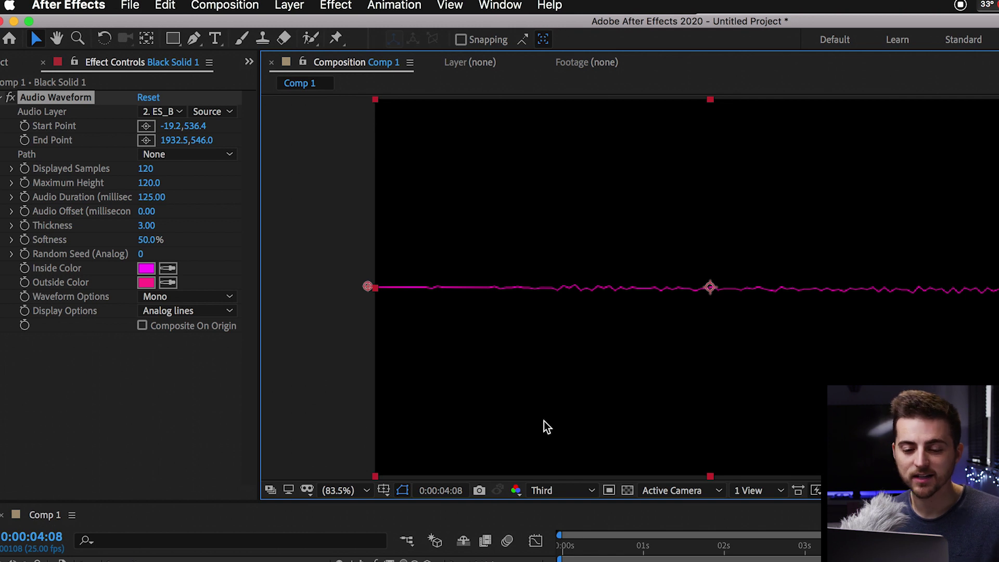
Overlay a Proportional Grid on the composition frame
left_click(384, 491)
left_click(411, 527)
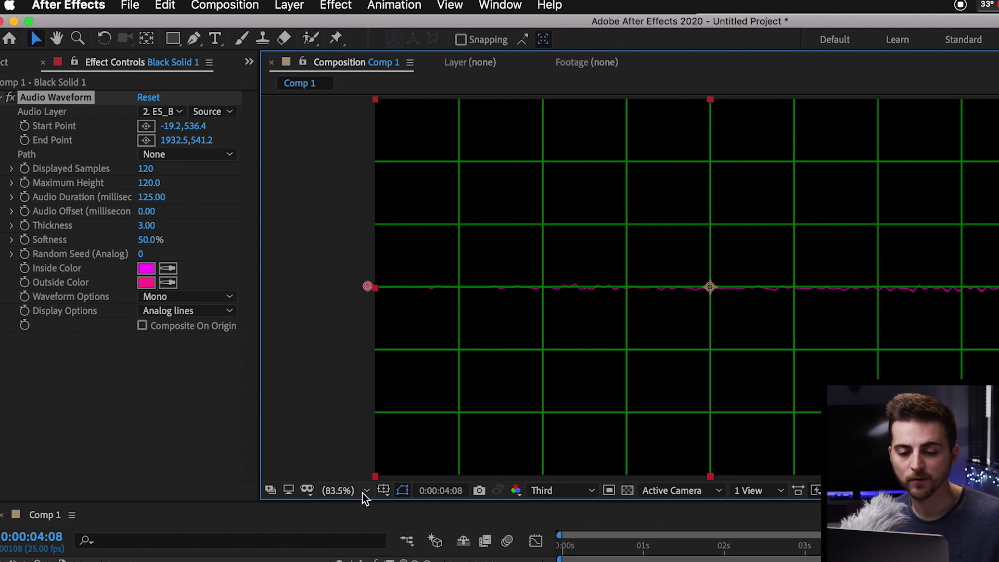
left_click(384, 490)
Turn off the grid, try high Displayed Samples, then set 10 and preview
left_click(414, 523)
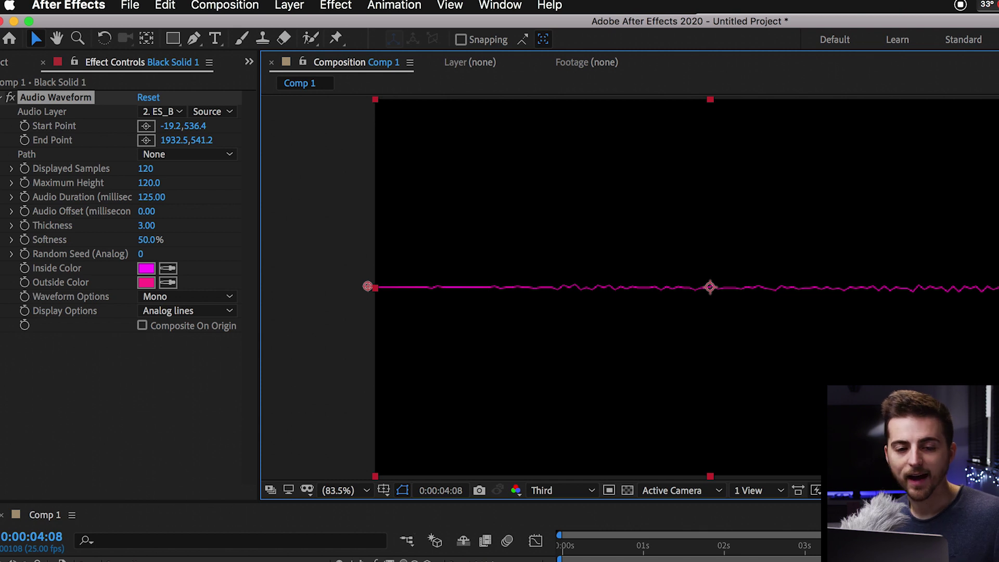
left_click(54, 232)
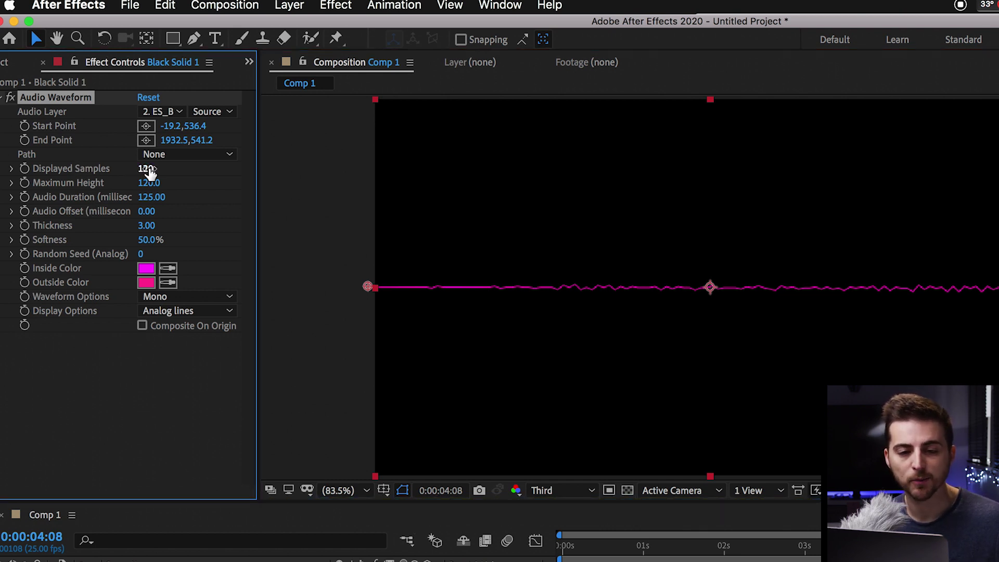
left_click_drag(145, 168, 921, 207)
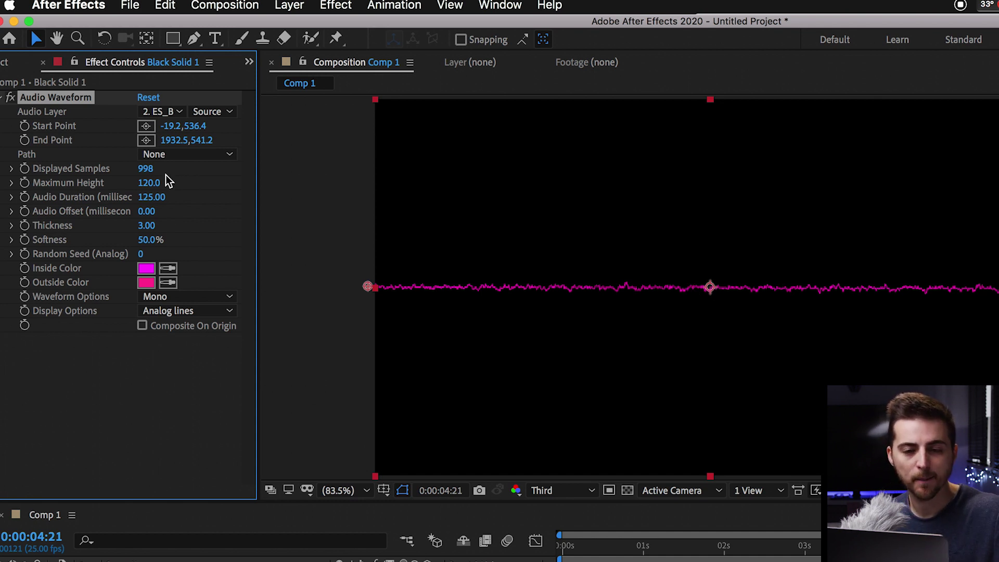
left_click(146, 170)
type("10")
key("Return")
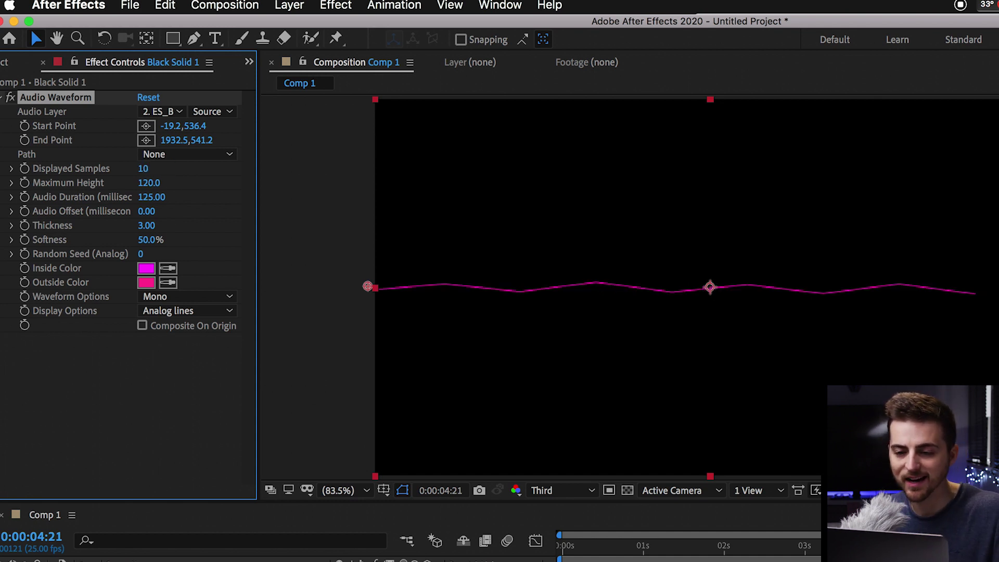
key("space")
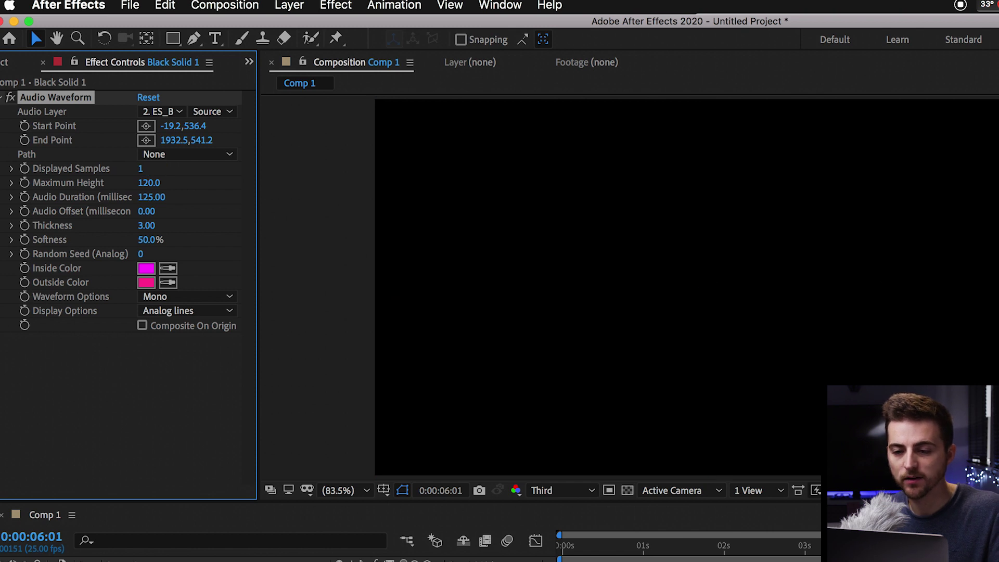
Try Displayed Samples of 2, then 201, previewing each value
left_click(140, 168)
type("2")
key("Return")
key("space")
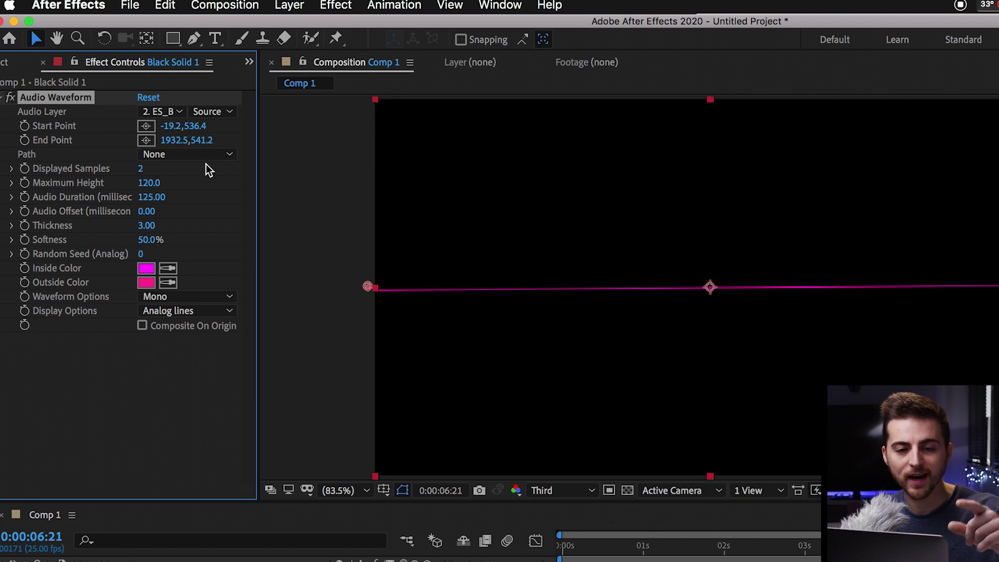
left_click(140, 170)
type("201")
key("Return")
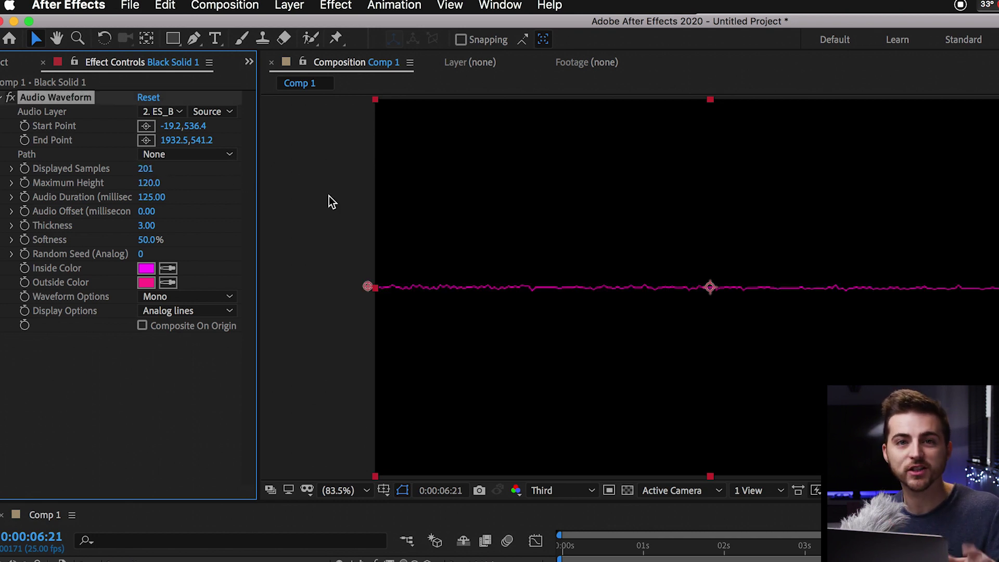
key("space")
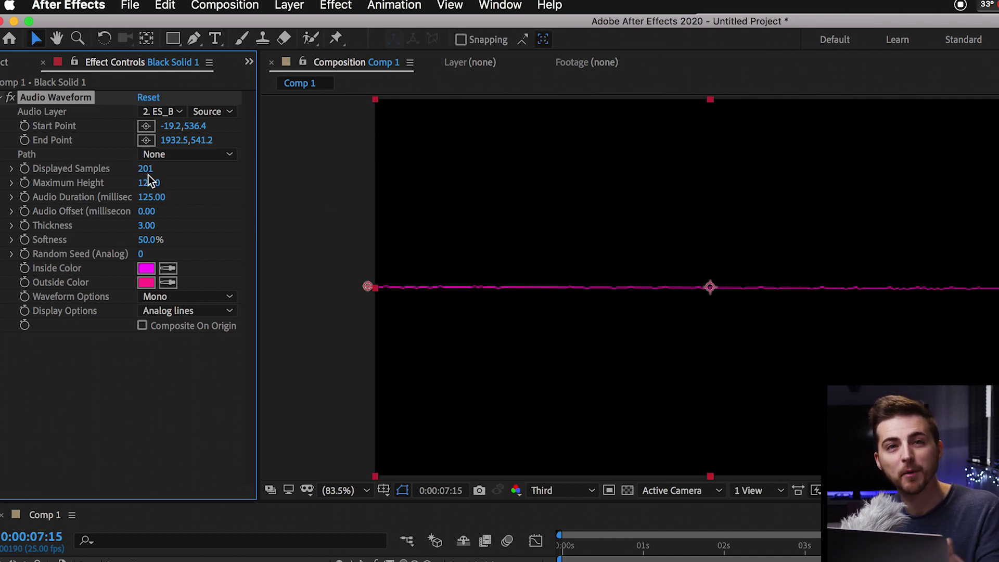
Set Displayed Samples to 311 and raise Maximum Height to 4000, previewing the taller waveform
left_click_drag(150, 178, 221, 238)
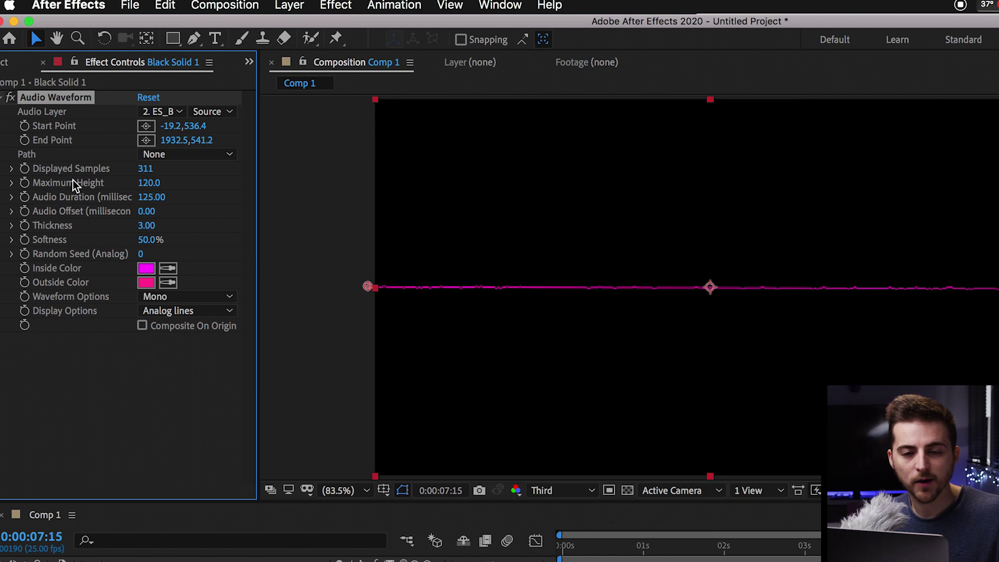
left_click_drag(149, 185, 650, 224)
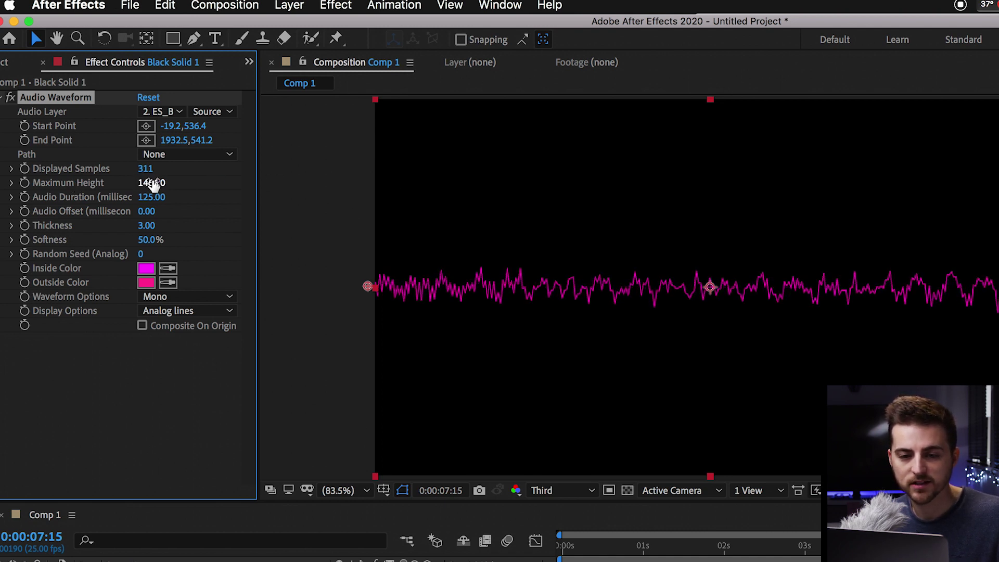
left_click_drag(152, 183, 998, 281)
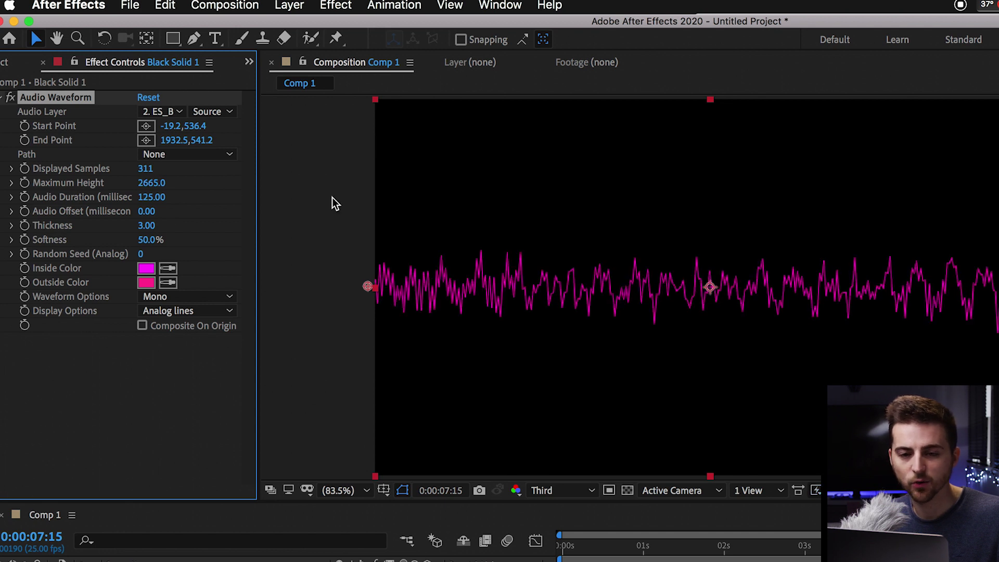
left_click_drag(152, 184, 312, 237)
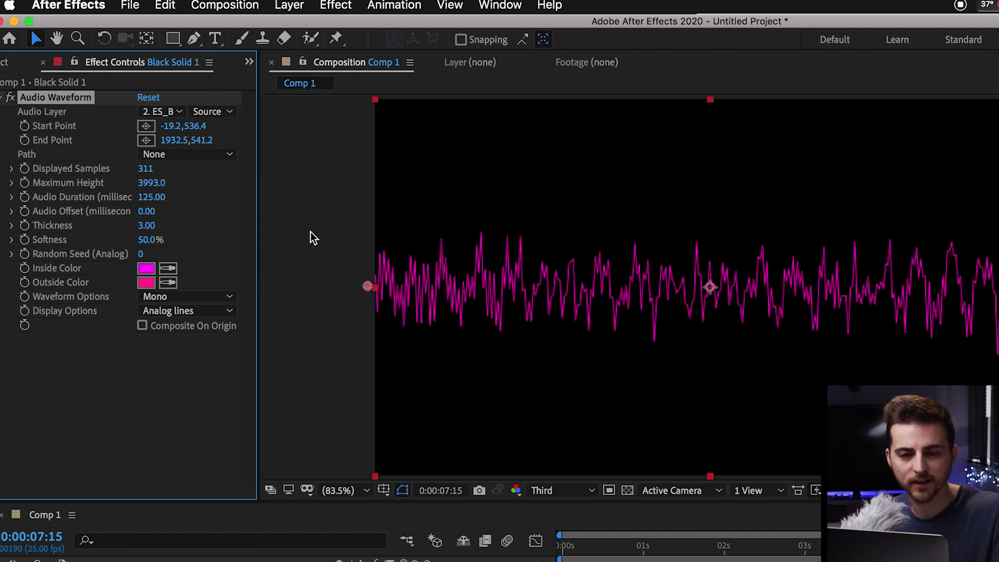
mouse_move(156, 183)
left_mouse_down()
mouse_move(201, 189)
mouse_move(155, 184)
left_mouse_up()
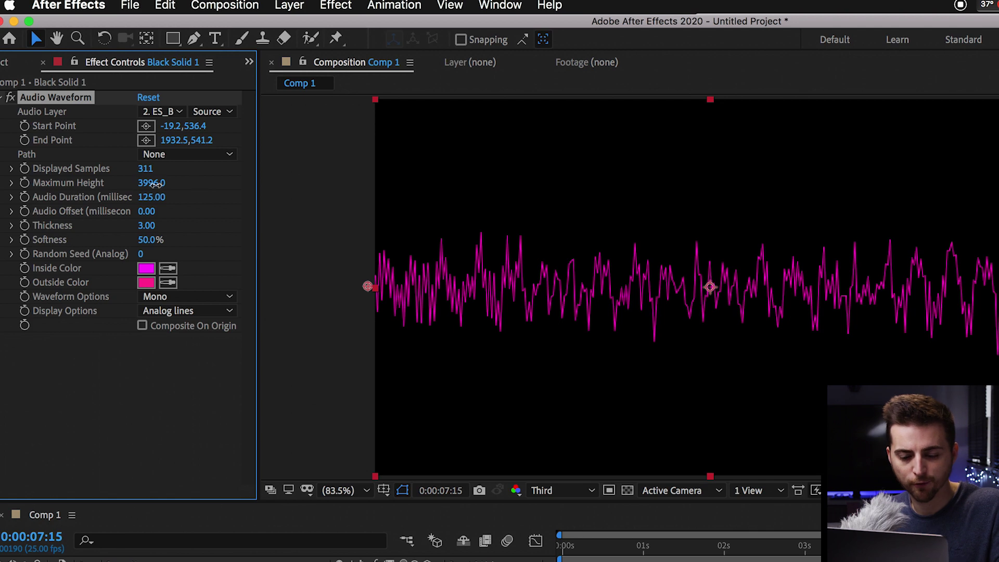
left_click(156, 184)
type("4000")
key("Return")
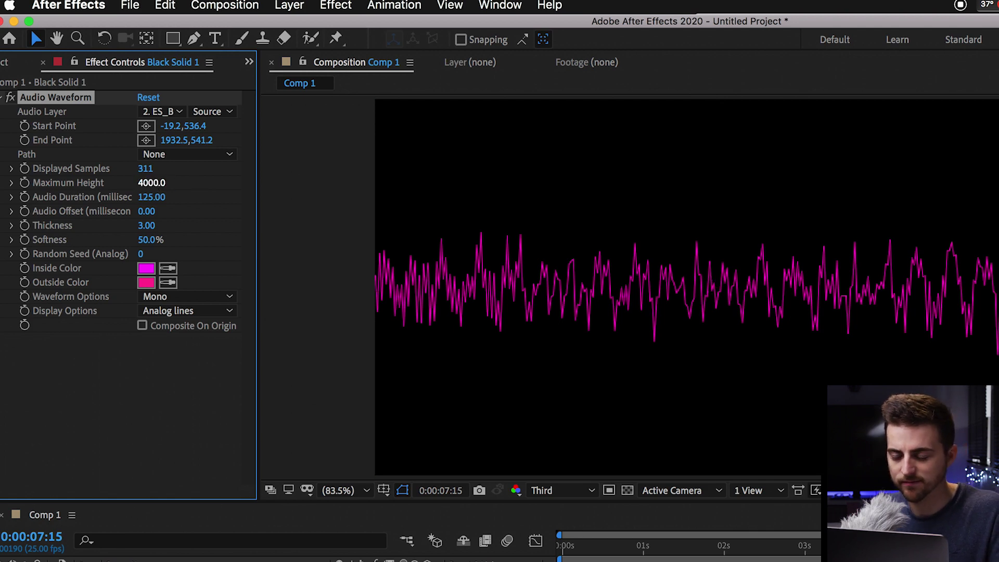
key("space")
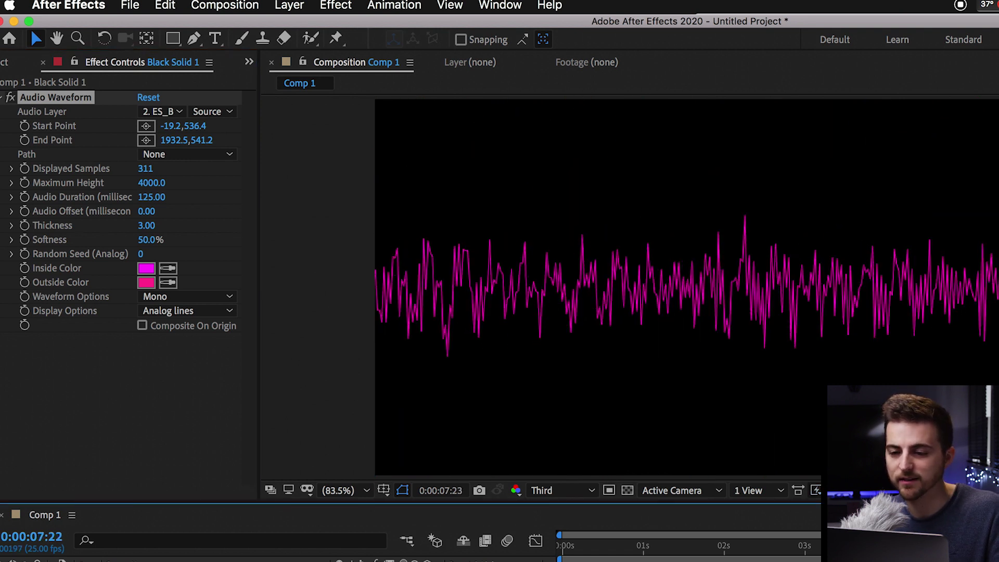
key("space")
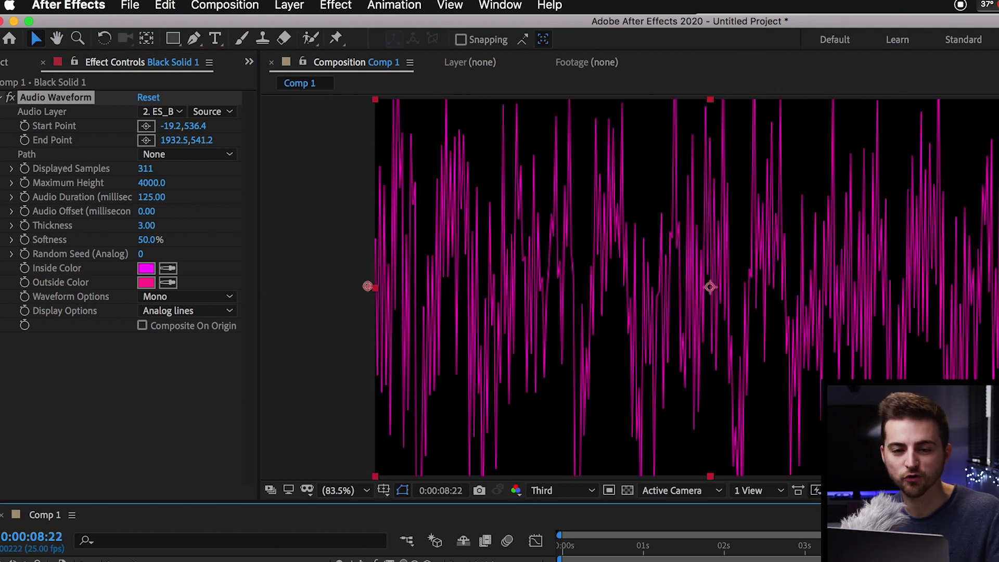
Lower Maximum Height to 1000 and preview the shorter spikes
left_click(148, 182)
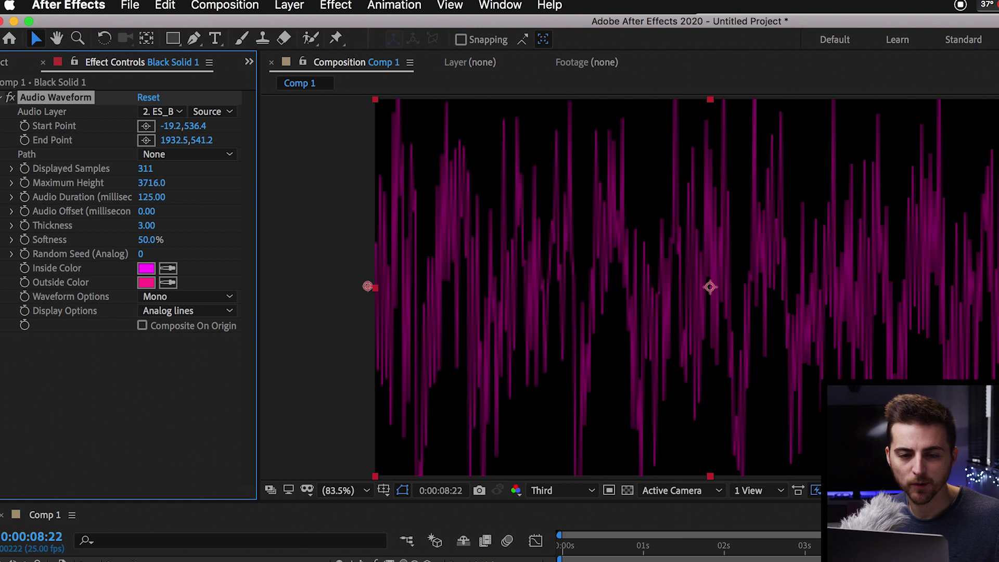
left_click_drag(151, 182, 130, 183)
left_click(154, 184)
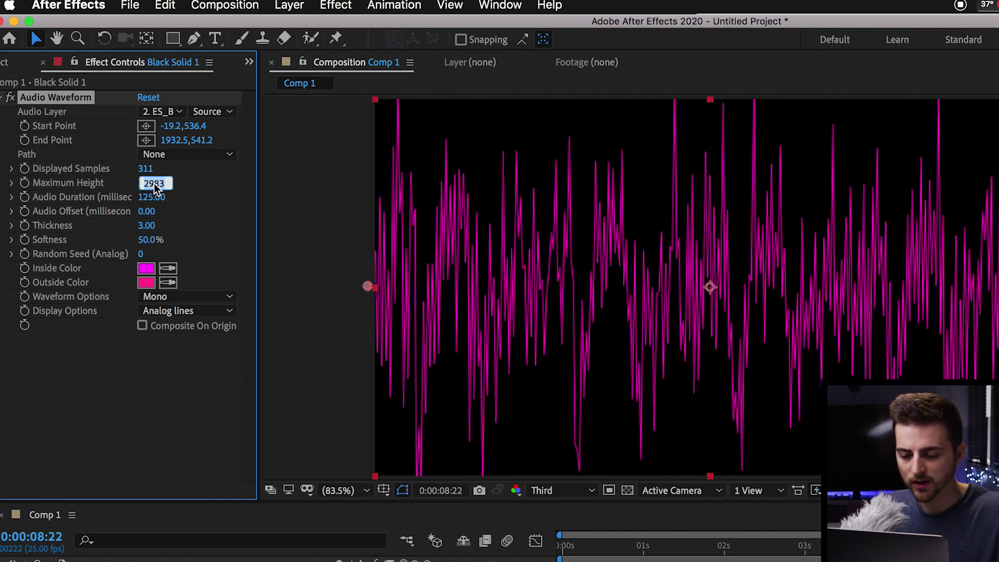
type("1000")
key("Return")
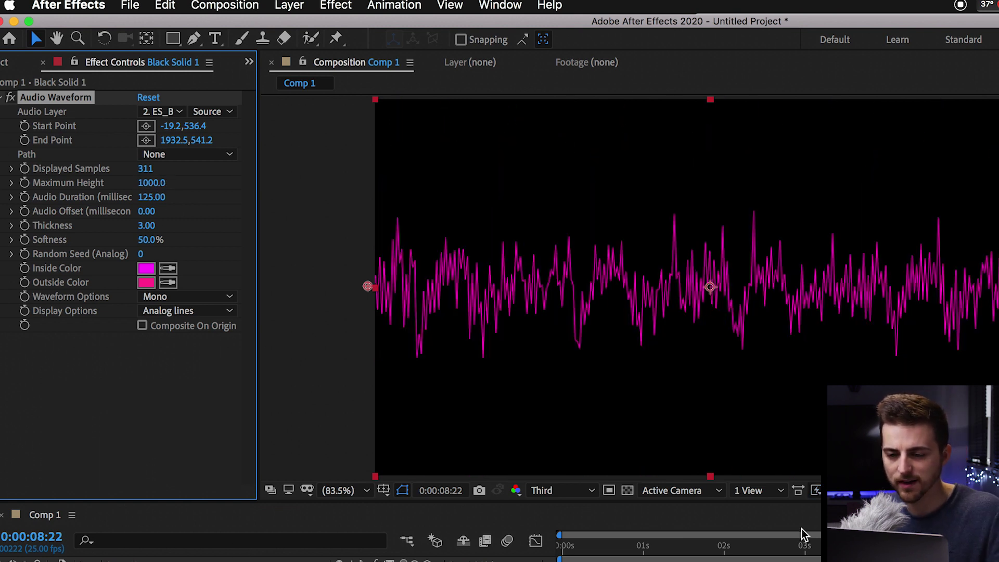
key("space")
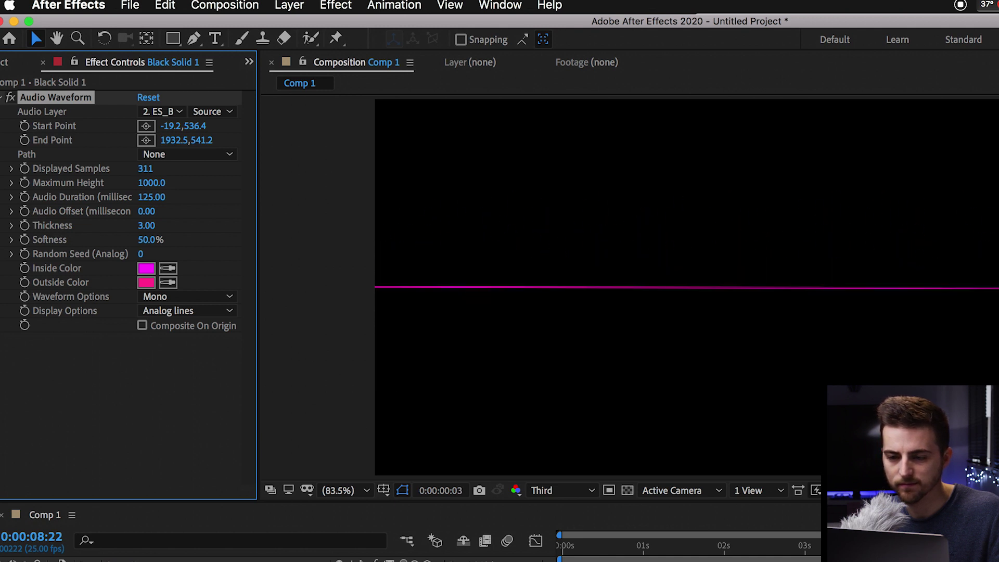
key("space")
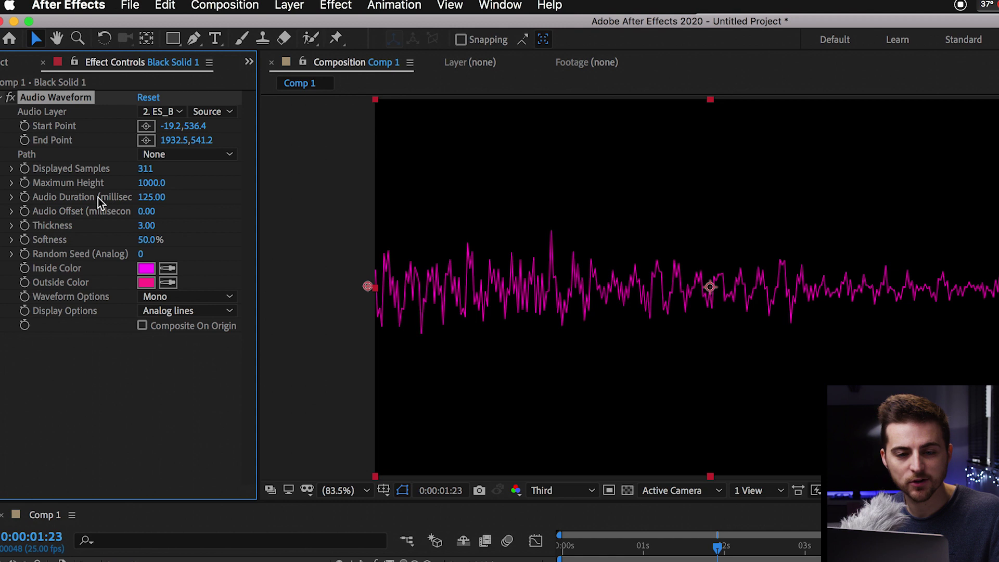
Set Audio Duration to 0 and preview the waveform
left_click(151, 196)
type("0")
key("Return")
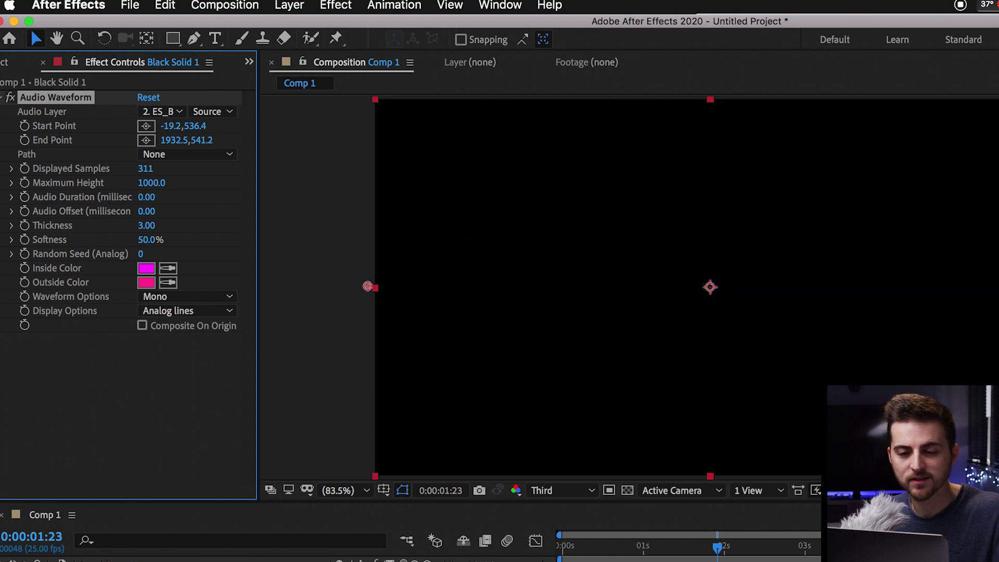
key("space")
key("space")
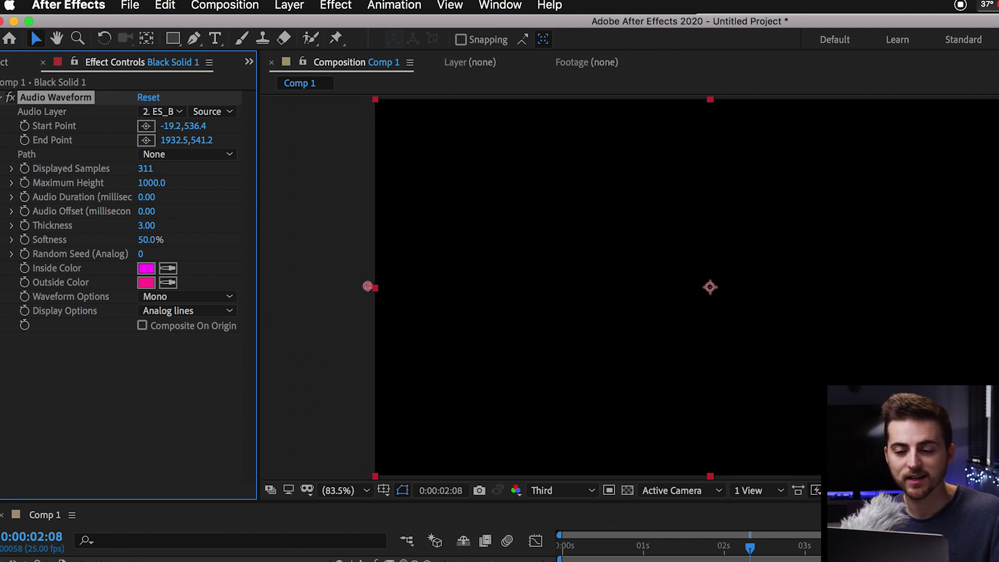
key("space")
key("space")
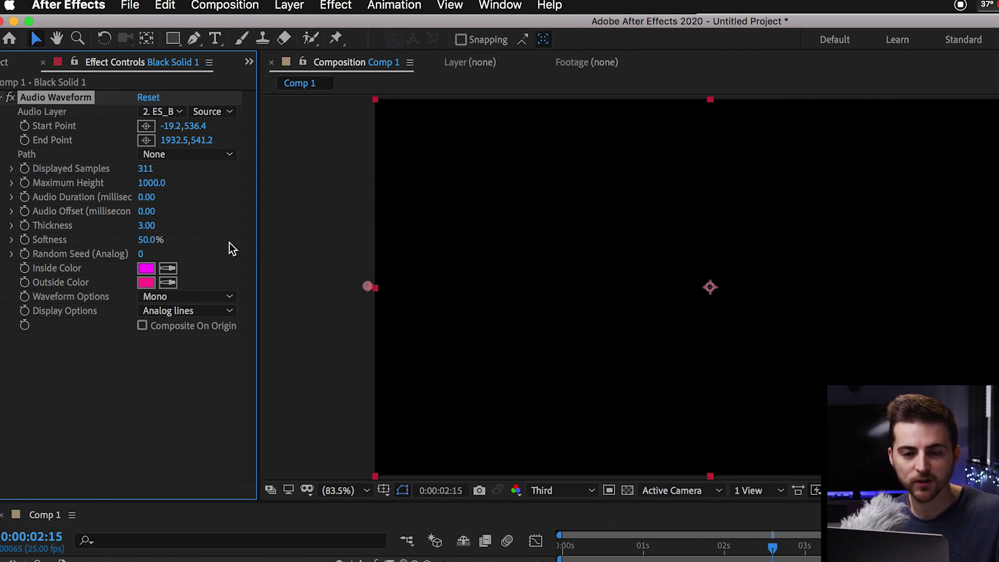
Set Audio Duration to 2, then scrub it up to 100 and preview
left_click(152, 198)
type("2")
key("Return")
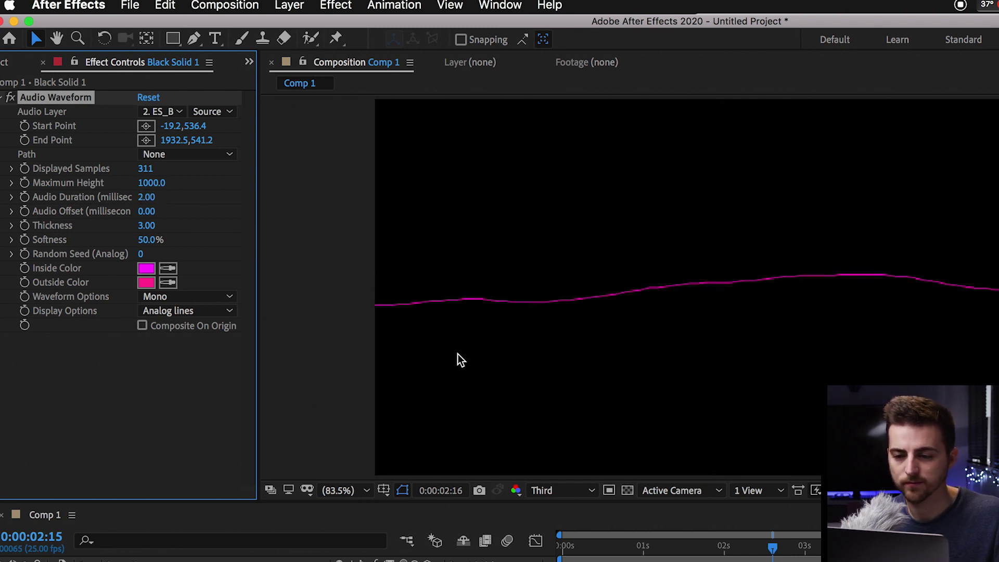
key("space")
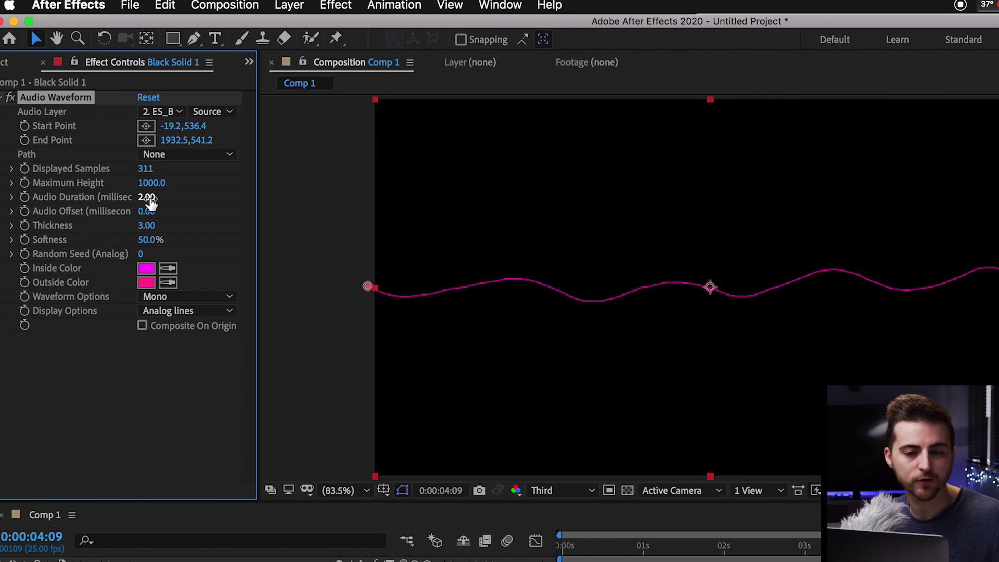
left_click_drag(149, 198, 162, 239)
key("space")
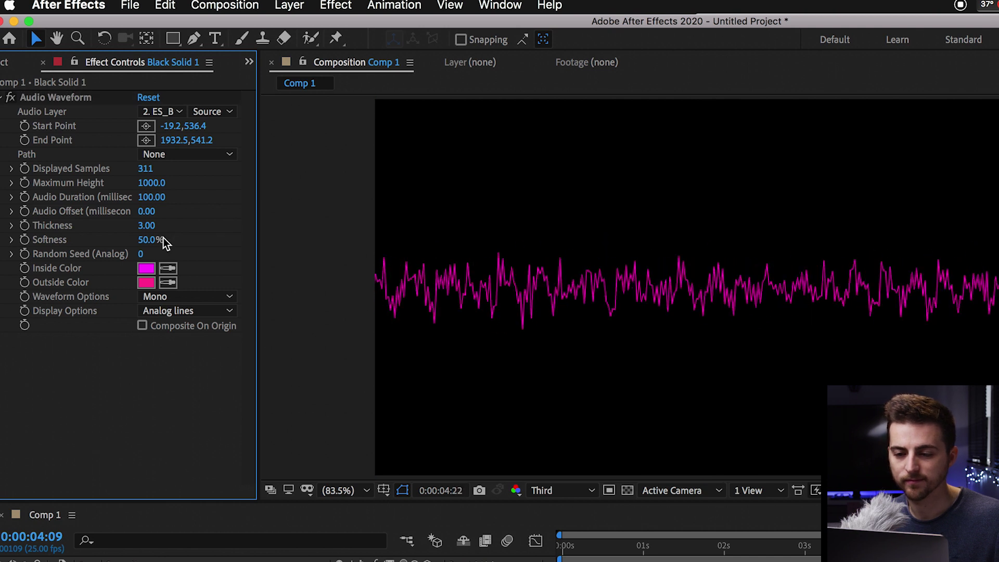
key("space")
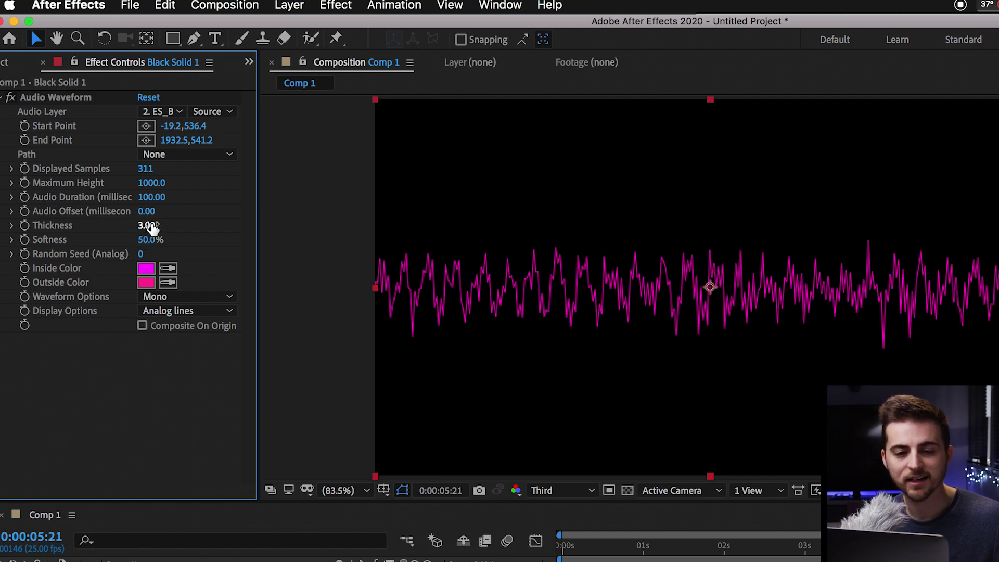
Scrub Thickness up to about 72, preview, then bring it back down to 3.80
left_click_drag(151, 226, 235, 224)
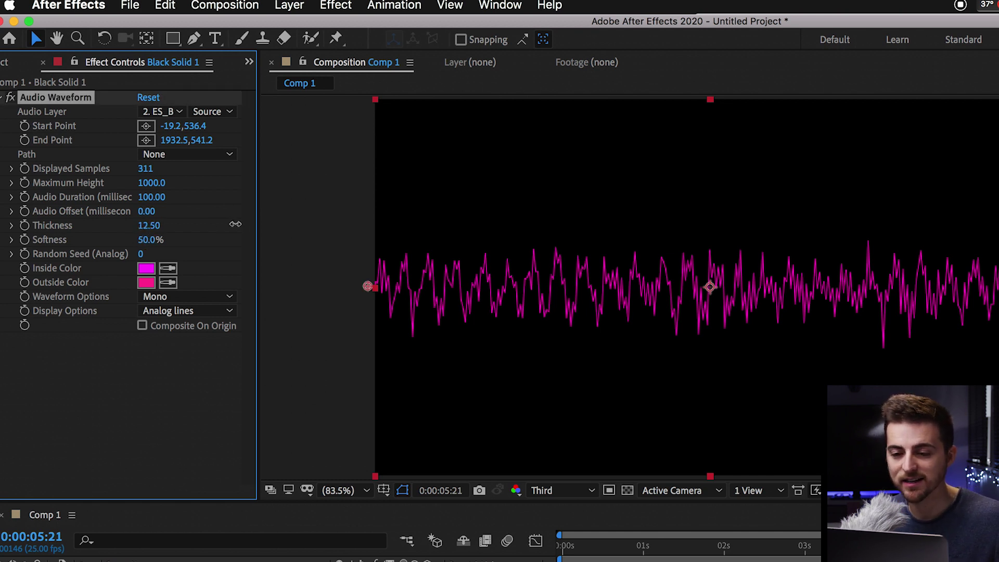
left_click_drag(335, 203, 749, 239)
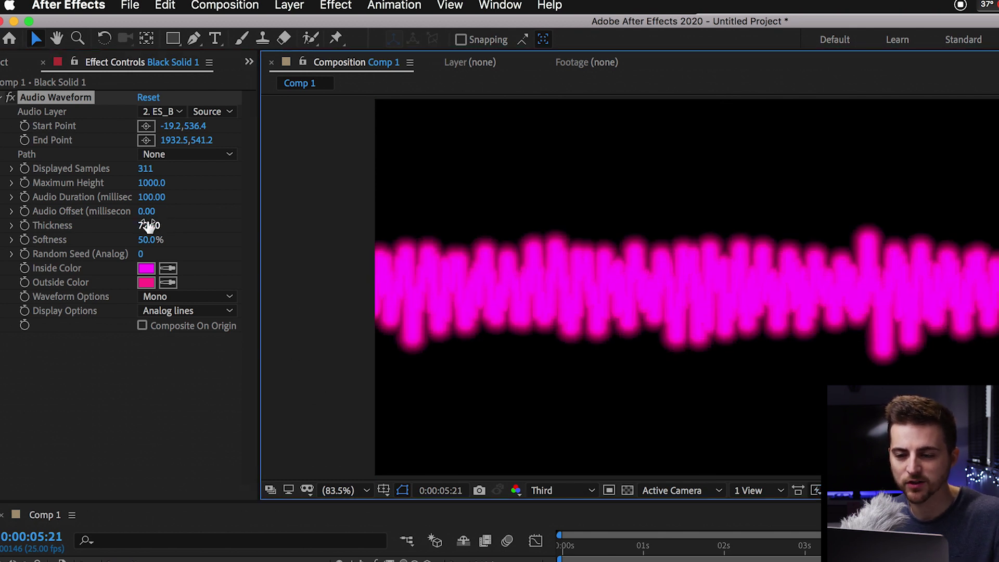
key("space")
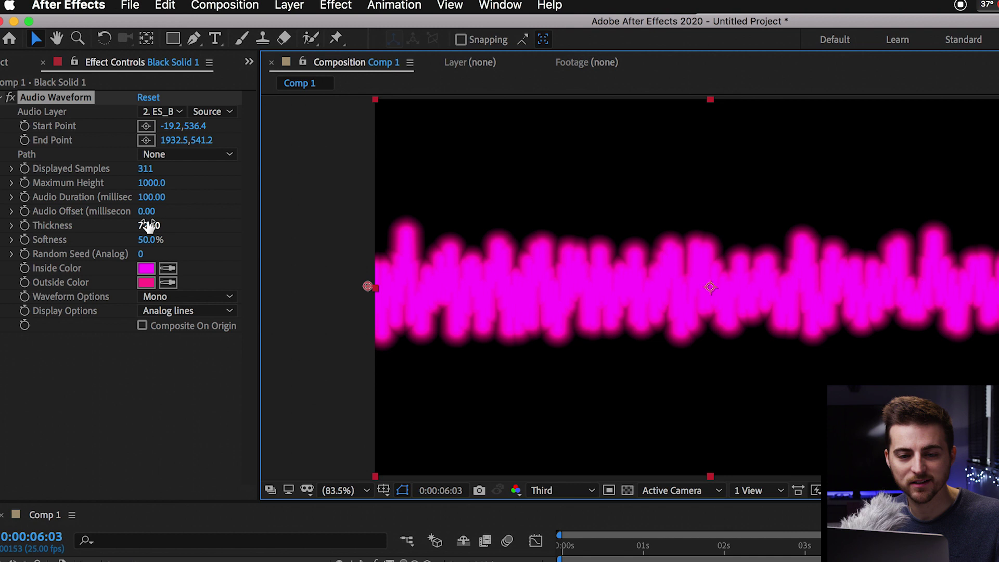
left_click_drag(148, 225, 24, 227)
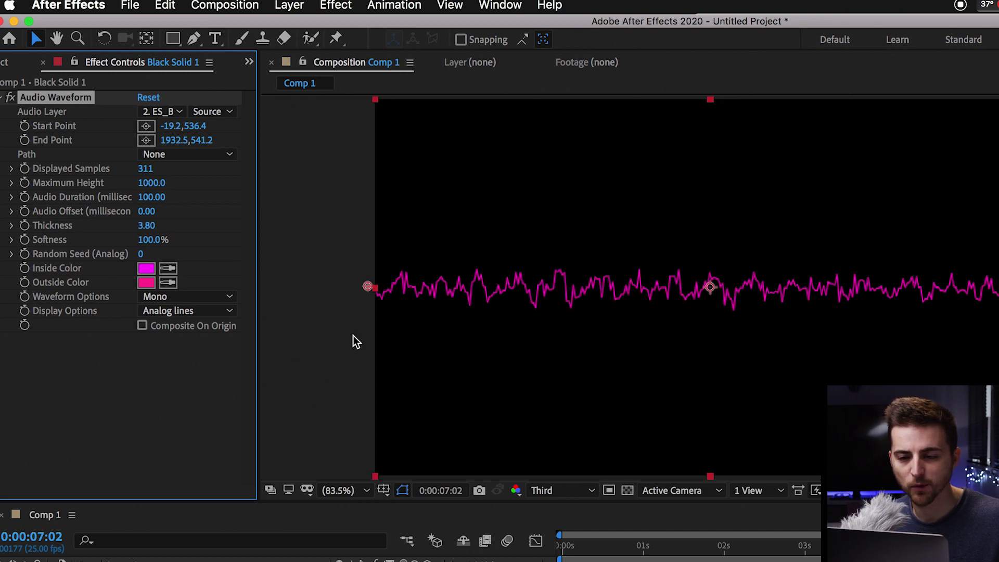
Set the composition viewer resolution to Full
scroll(805, 280, "up", 6)
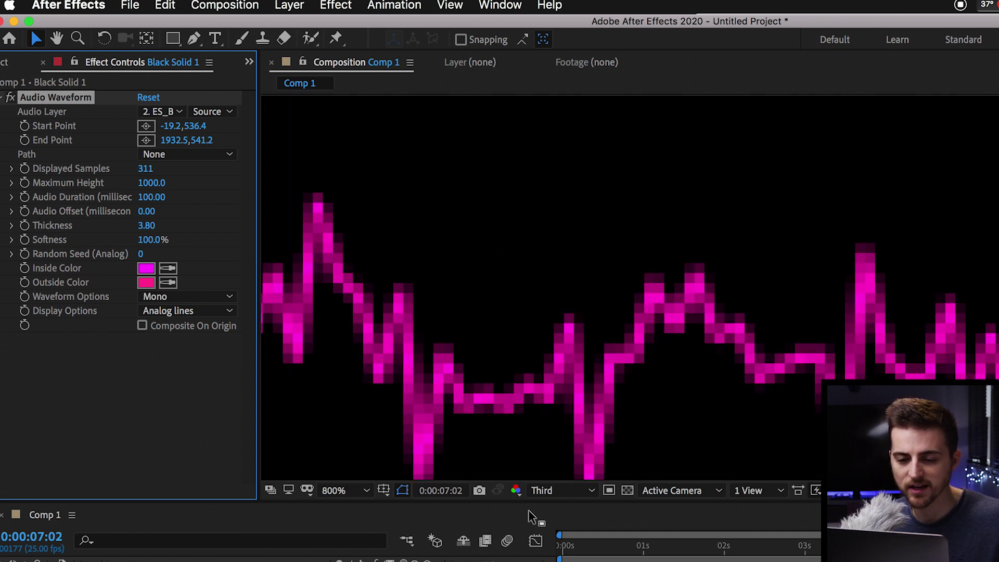
left_click(555, 490)
left_click(551, 529)
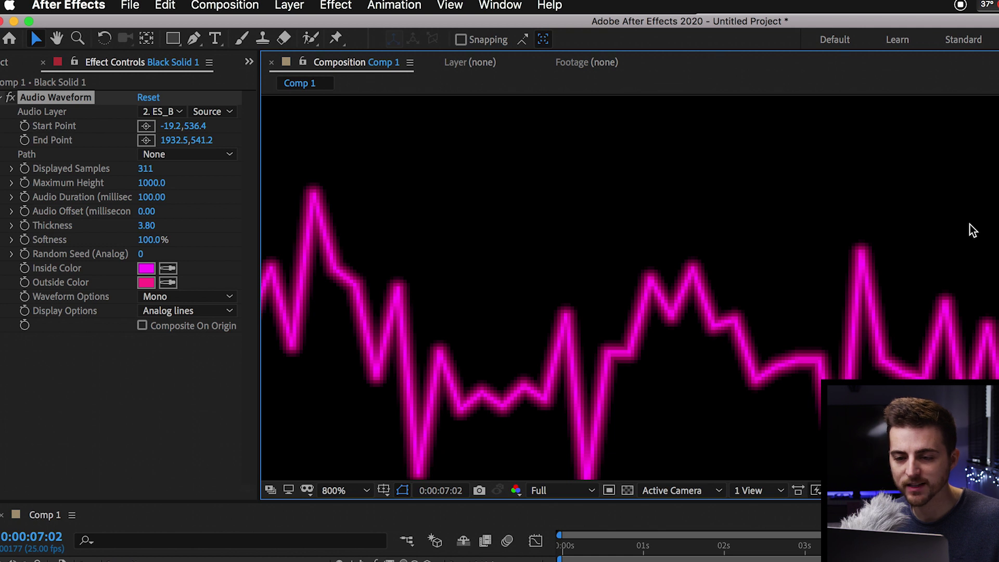
Set the Audio Waveform Softness to 0% for crisp edges
left_click(151, 240)
type("0")
key("Return")
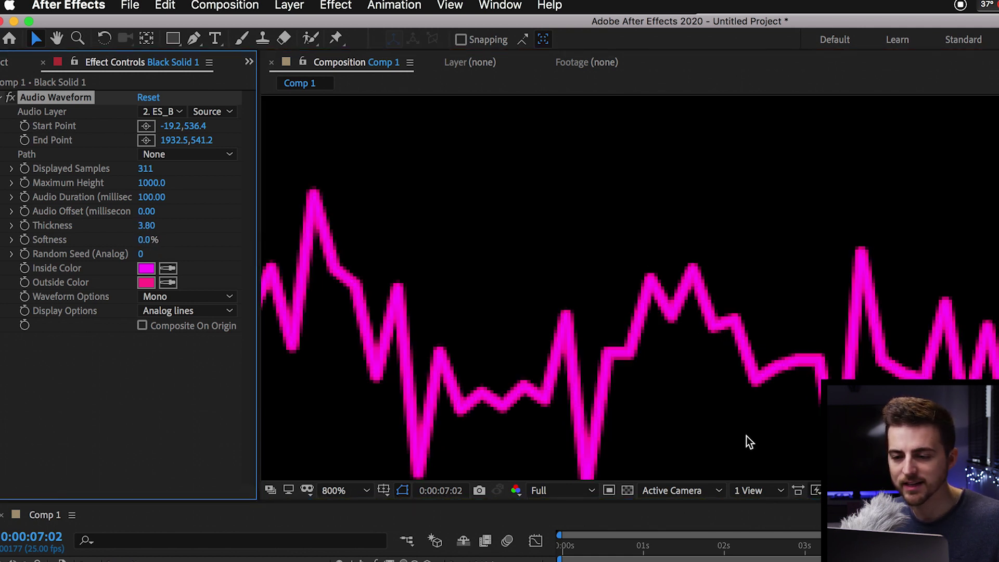
Fit the composition in the viewer, then try and undo a Random Seed change
left_click(341, 490)
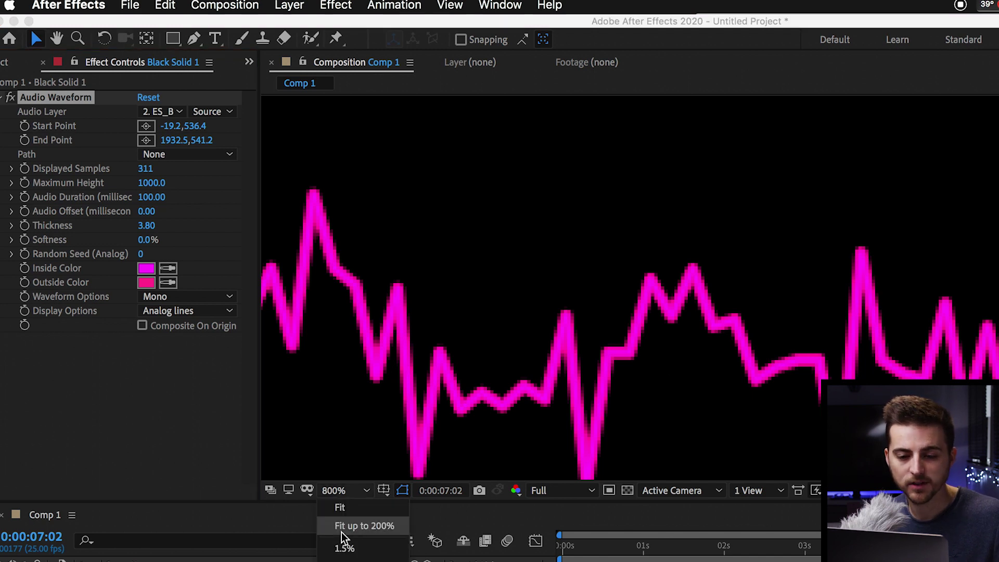
left_click(350, 525)
left_click(351, 525)
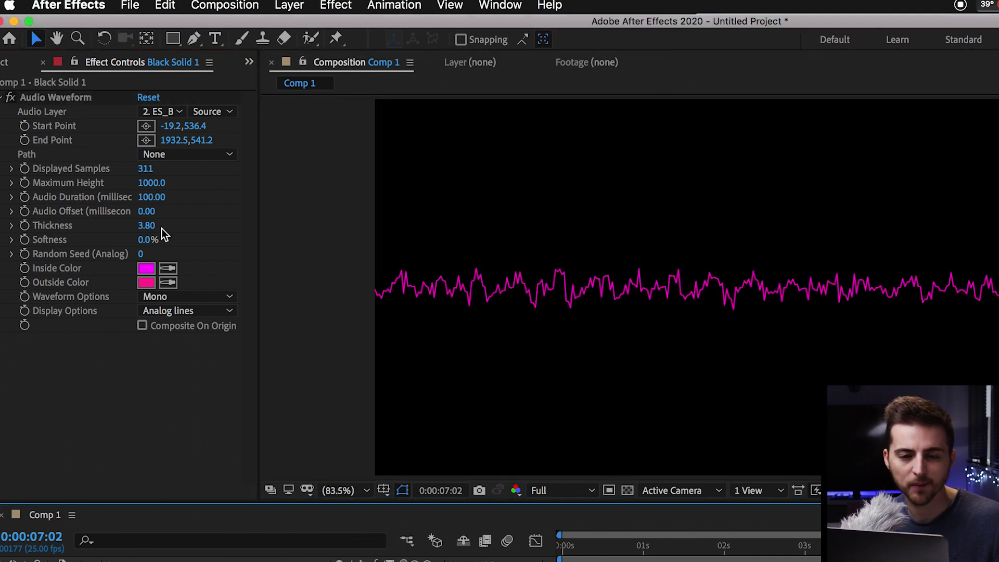
left_click_drag(148, 255, 285, 253)
key("ctrl+z")
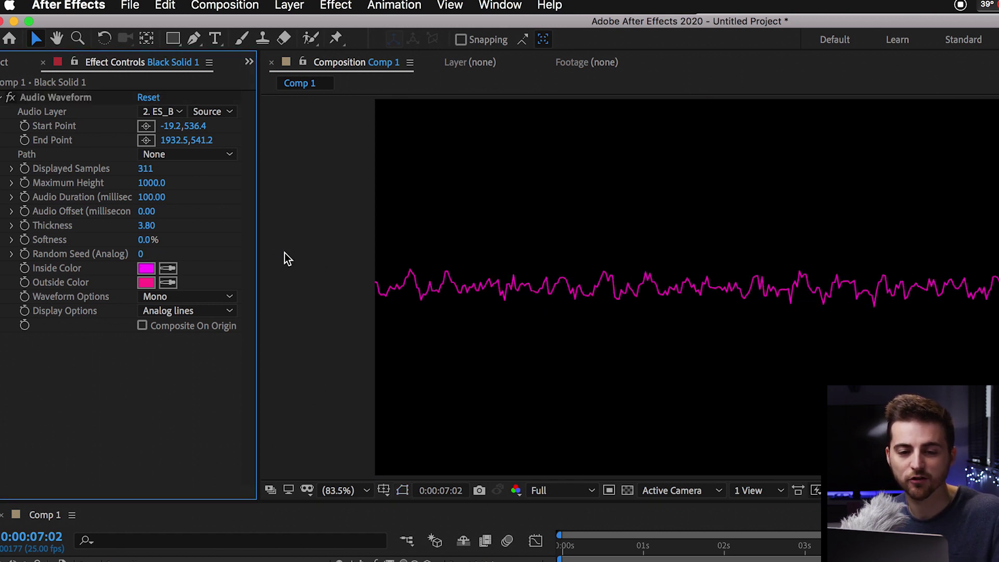
key("space")
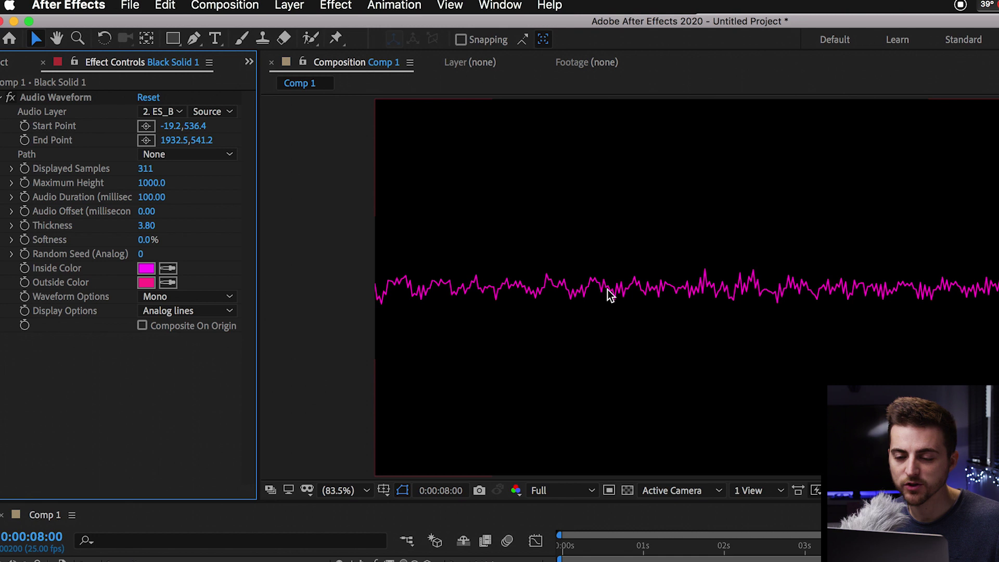
Set the waveform Inside Color to bright cyan
scroll(607, 289, "up", 6)
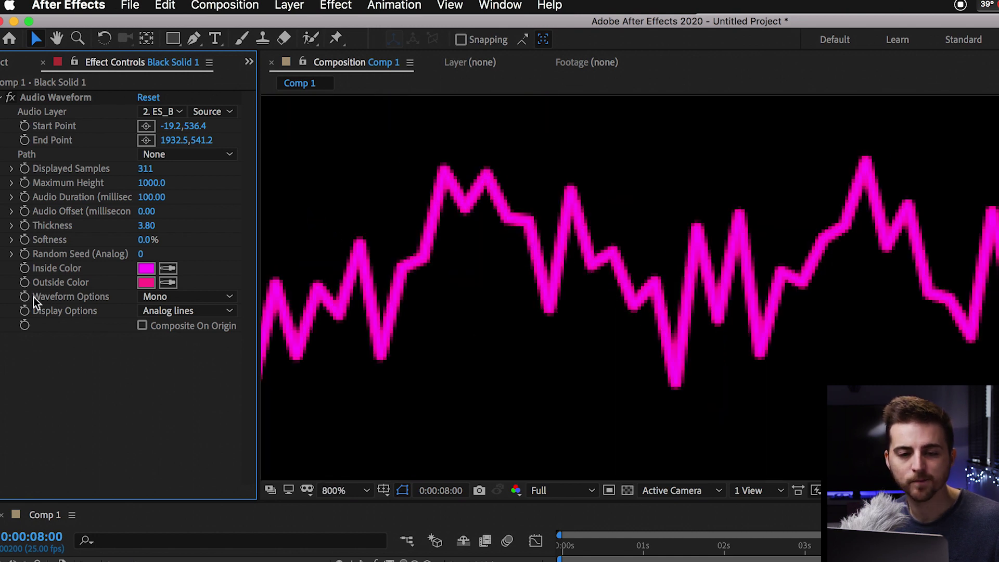
left_click(150, 269)
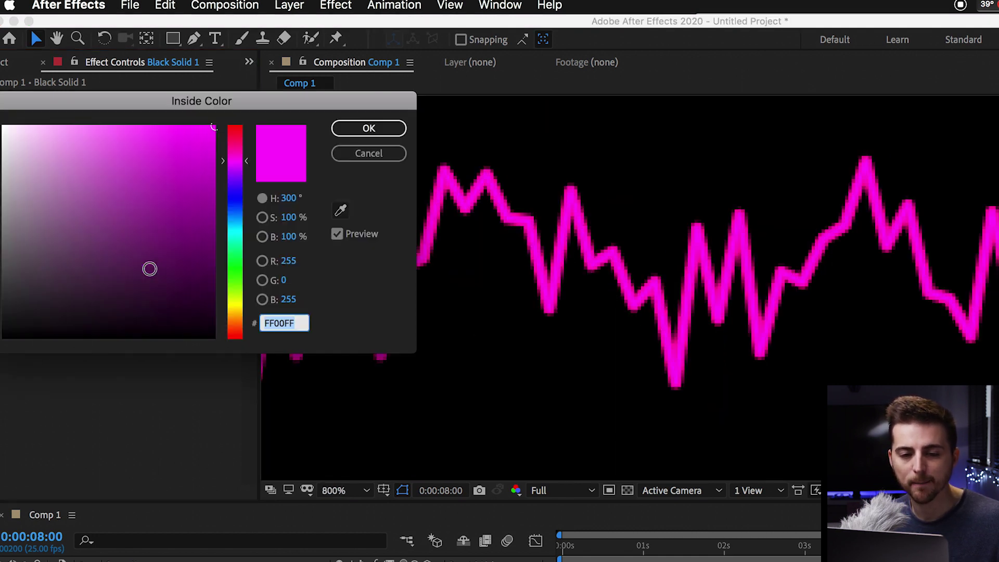
mouse_move(245, 259)
left_mouse_down()
mouse_move(241, 197)
mouse_move(233, 229)
left_mouse_up()
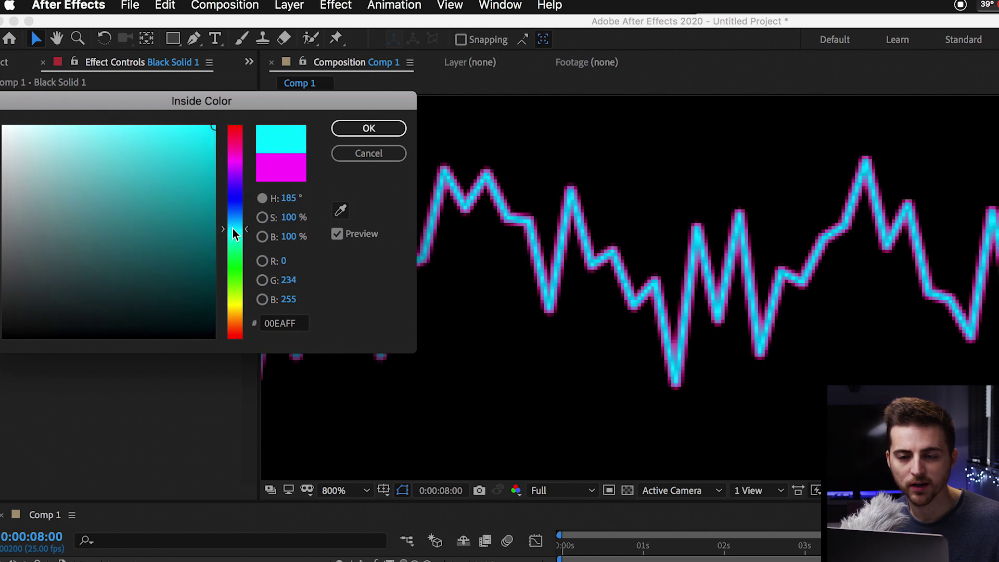
left_click_drag(204, 128, 363, 102)
left_click(385, 127)
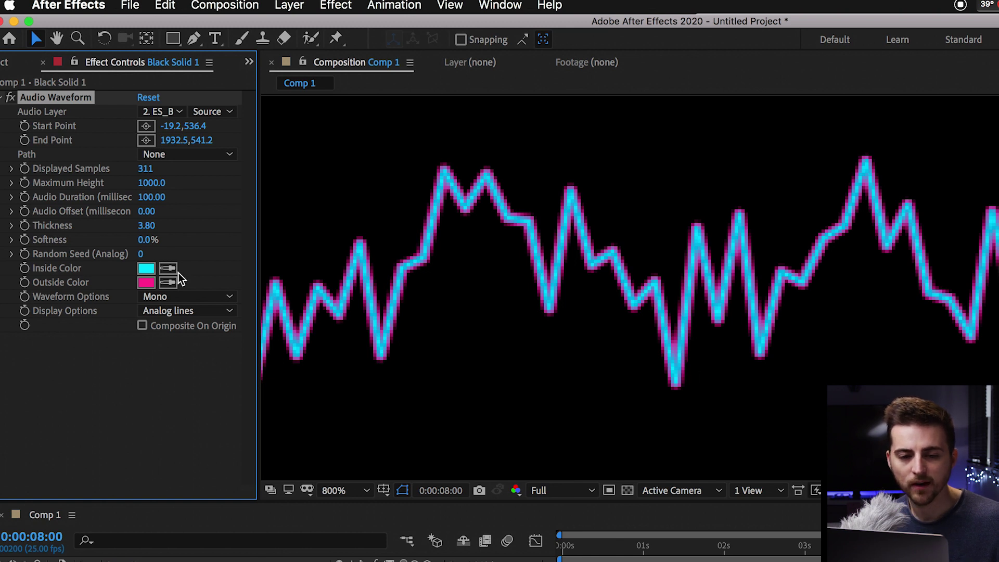
Set the Outside Color to near-black dark blue (00010C)
left_click(149, 280)
left_click_drag(239, 142, 240, 123)
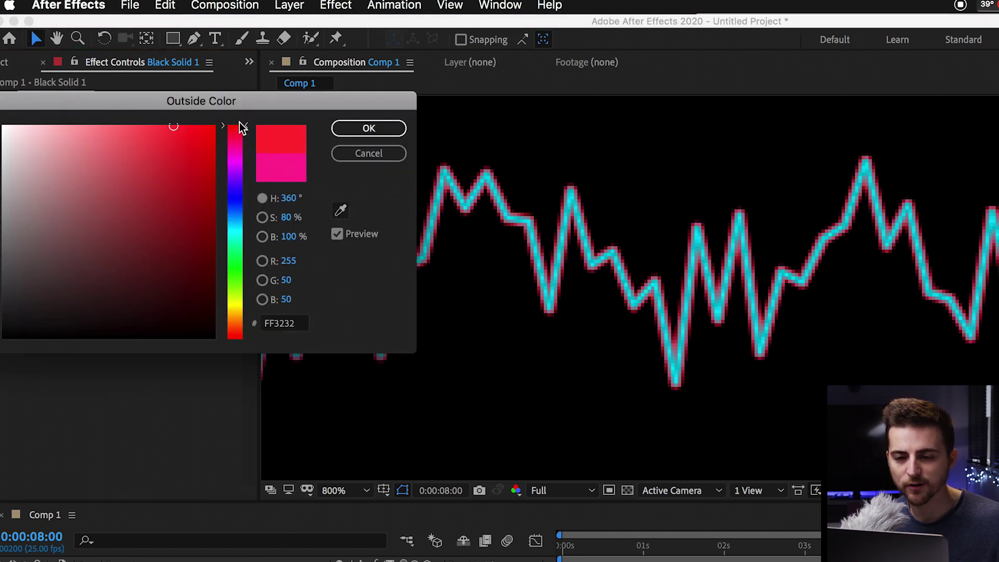
mouse_move(118, 239)
left_mouse_down()
mouse_move(3, 126)
mouse_move(306, 329)
left_mouse_up()
left_click(237, 204)
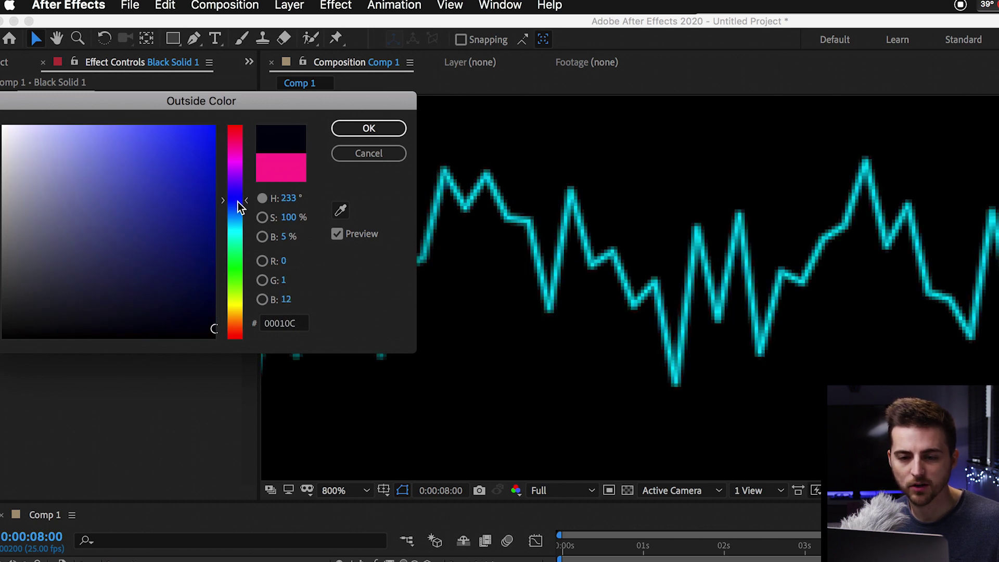
left_click_drag(152, 248, 296, 384)
left_click(392, 130)
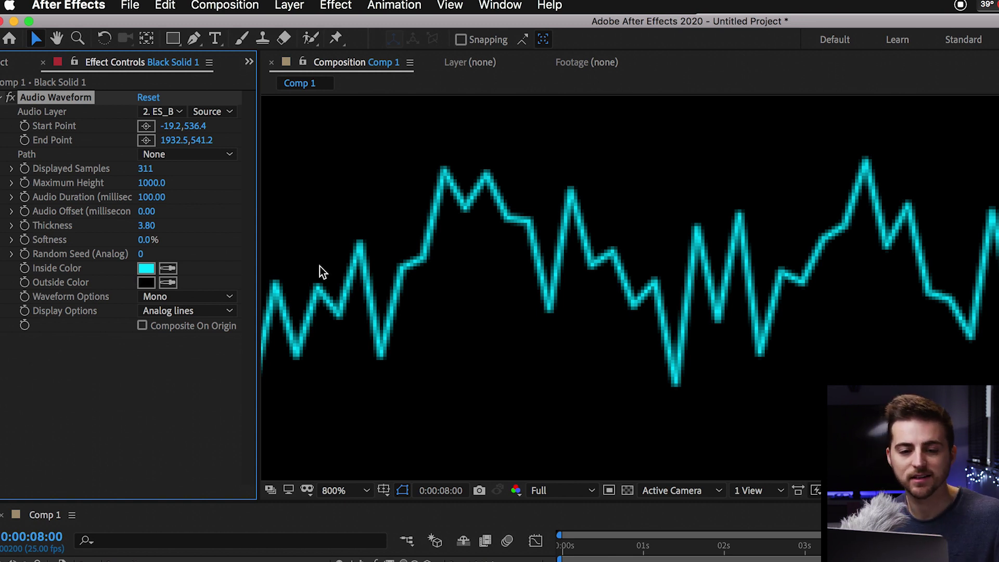
left_click(158, 299)
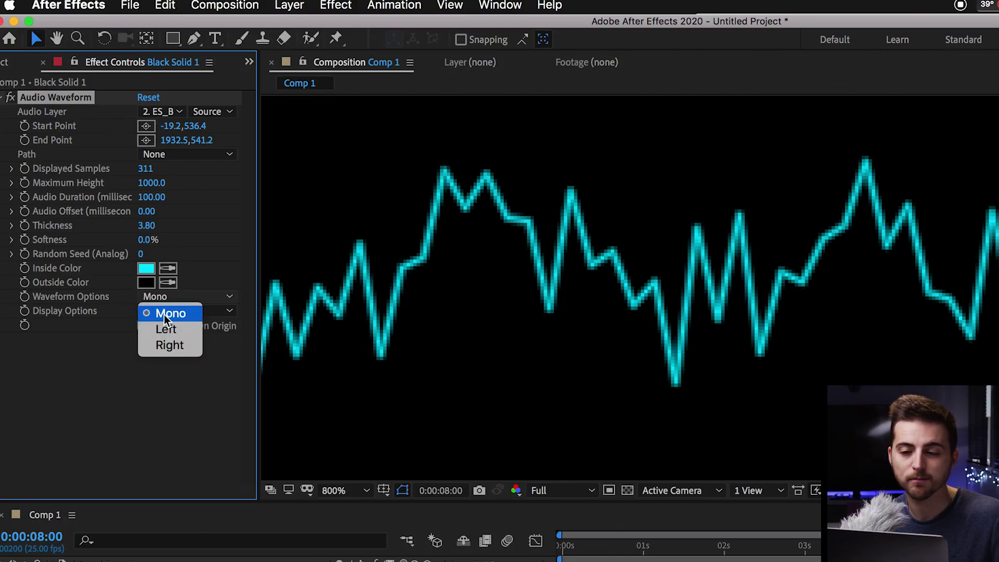
left_click(164, 314)
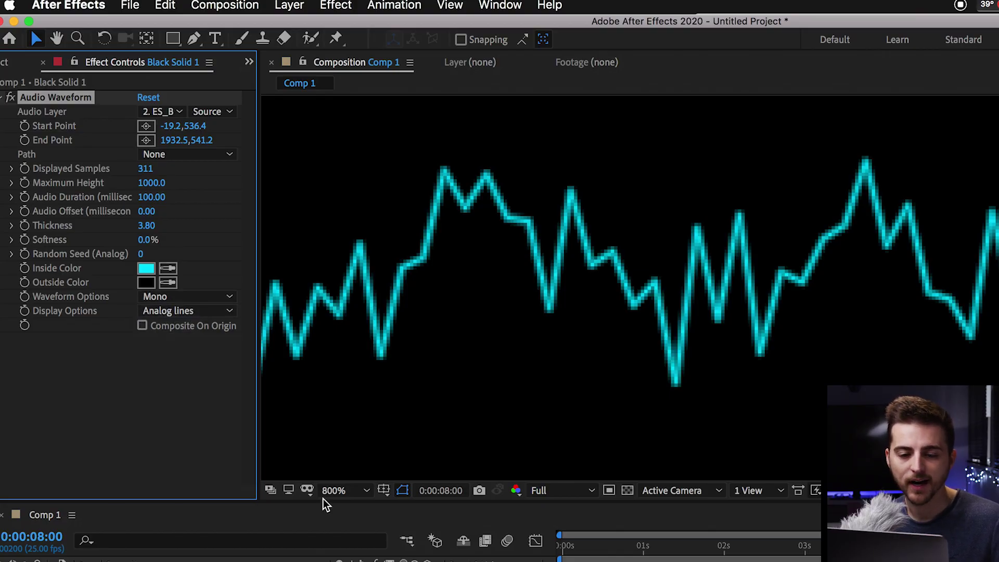
left_click(344, 490)
left_click(348, 513)
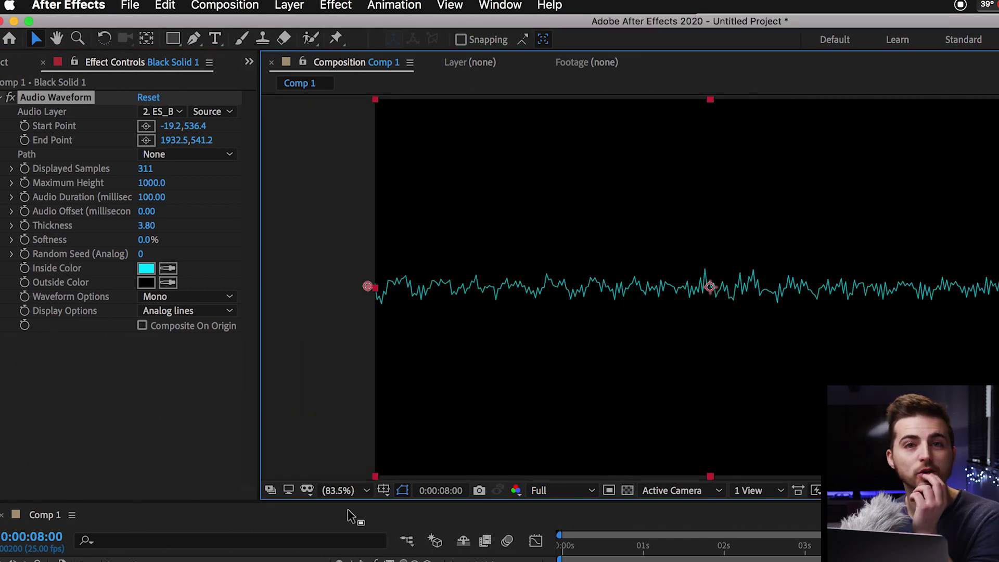
left_click(83, 286)
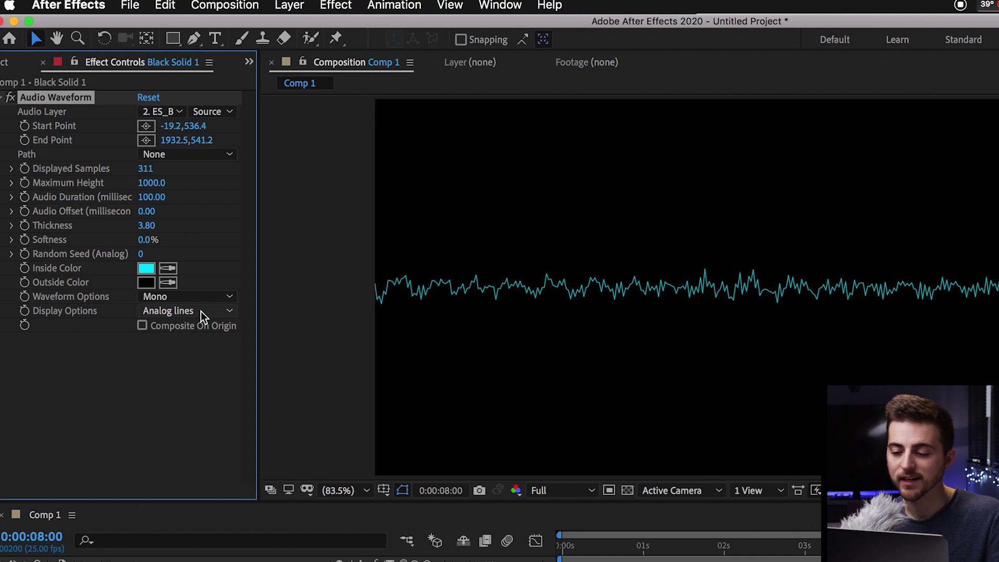
key("space")
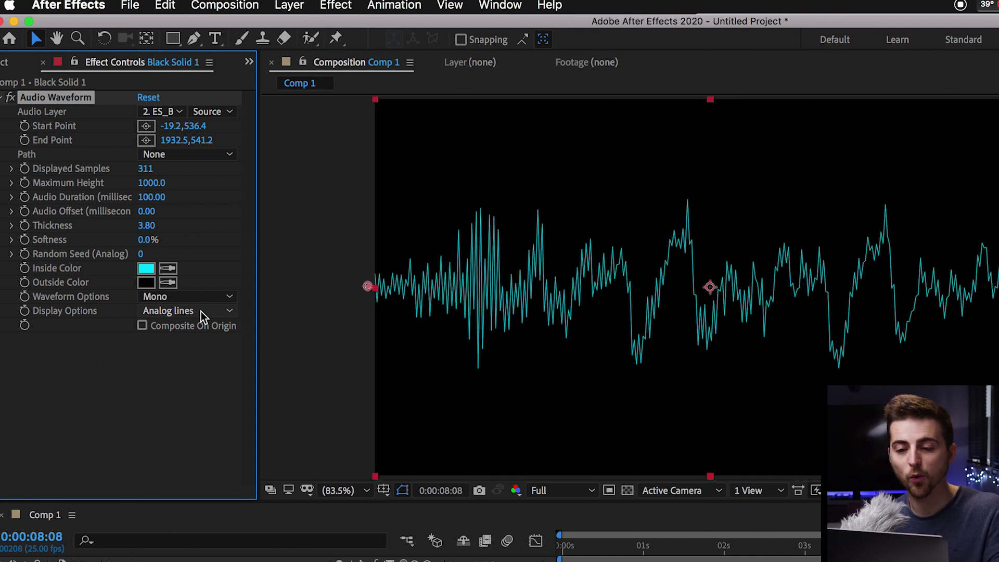
left_click(201, 311)
left_click(151, 305)
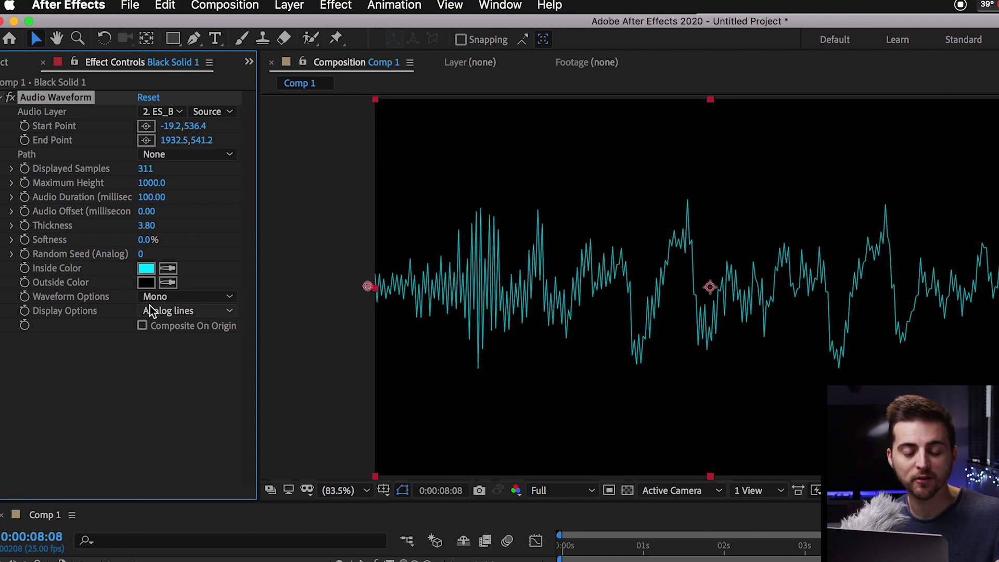
left_click(150, 305)
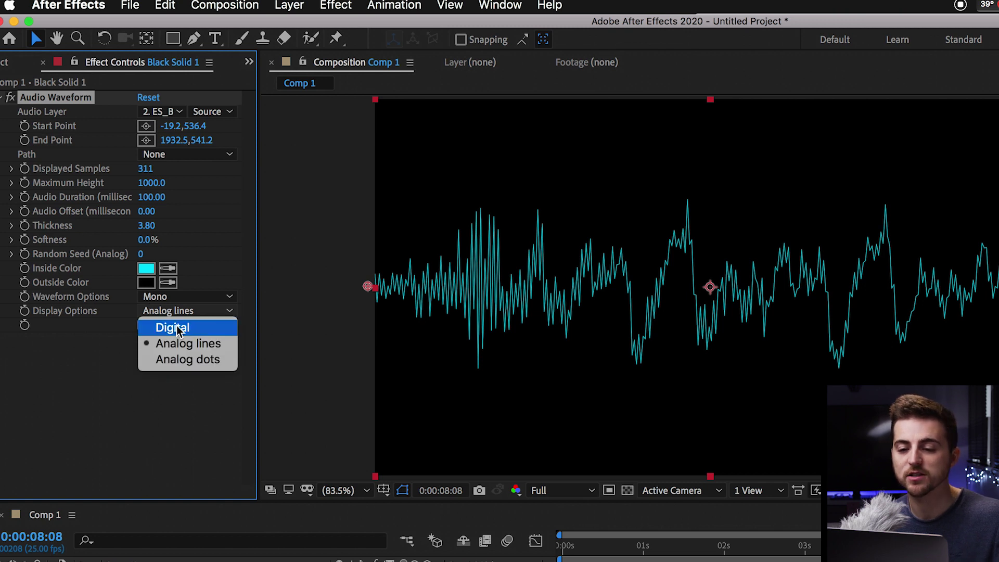
left_click(176, 325)
left_click(170, 308)
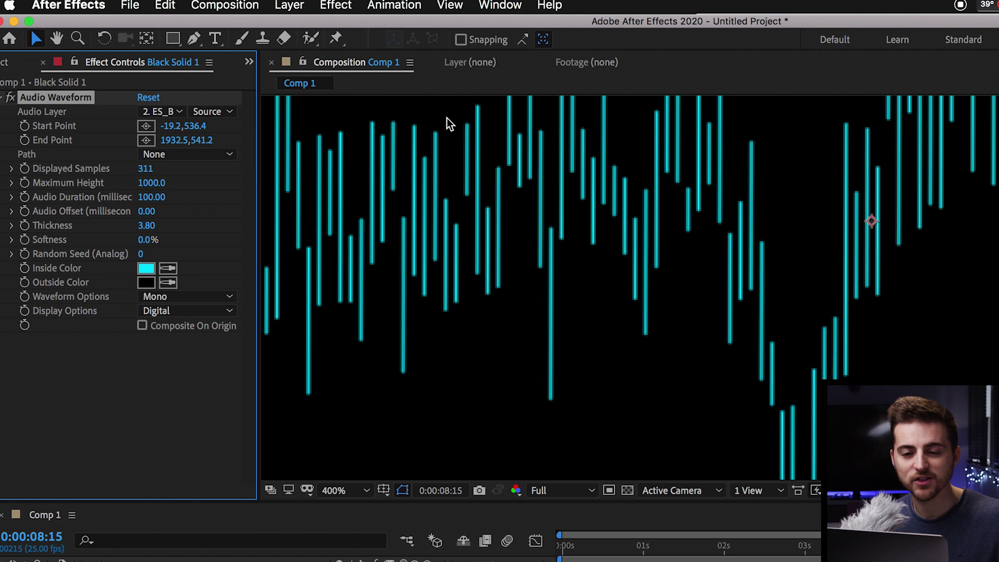
left_click(163, 311)
left_click(158, 343)
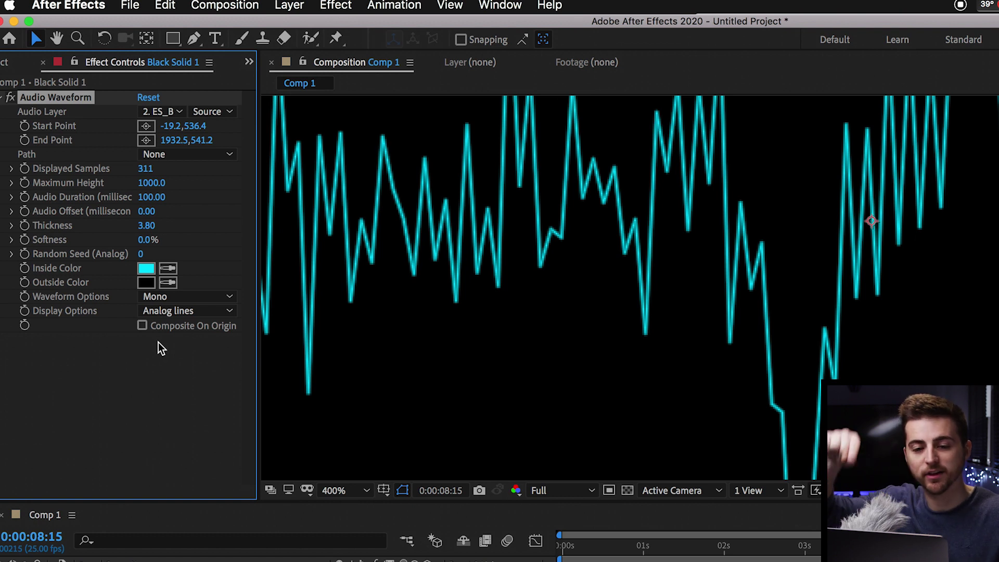
left_click(168, 311)
left_click(167, 323)
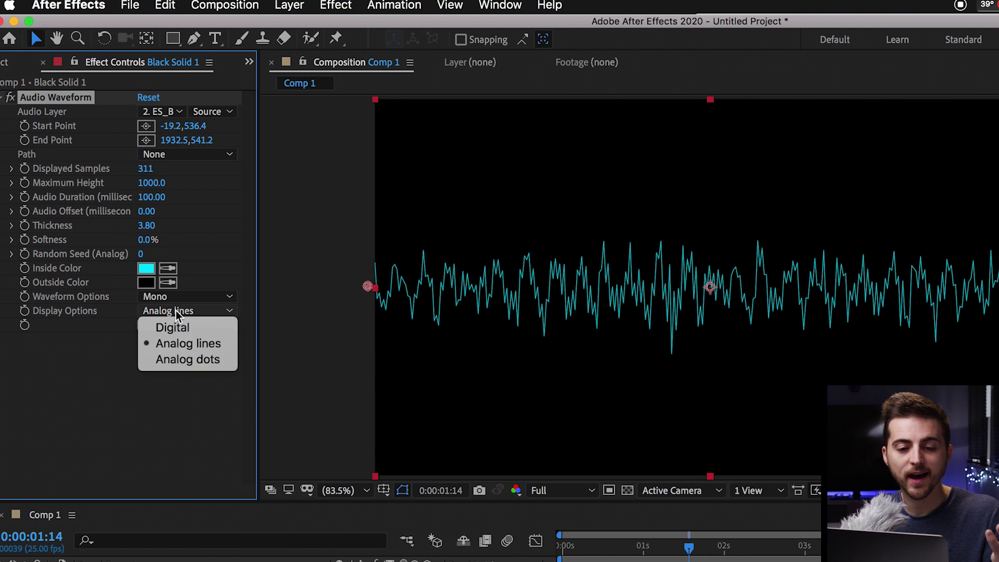
left_click(162, 358)
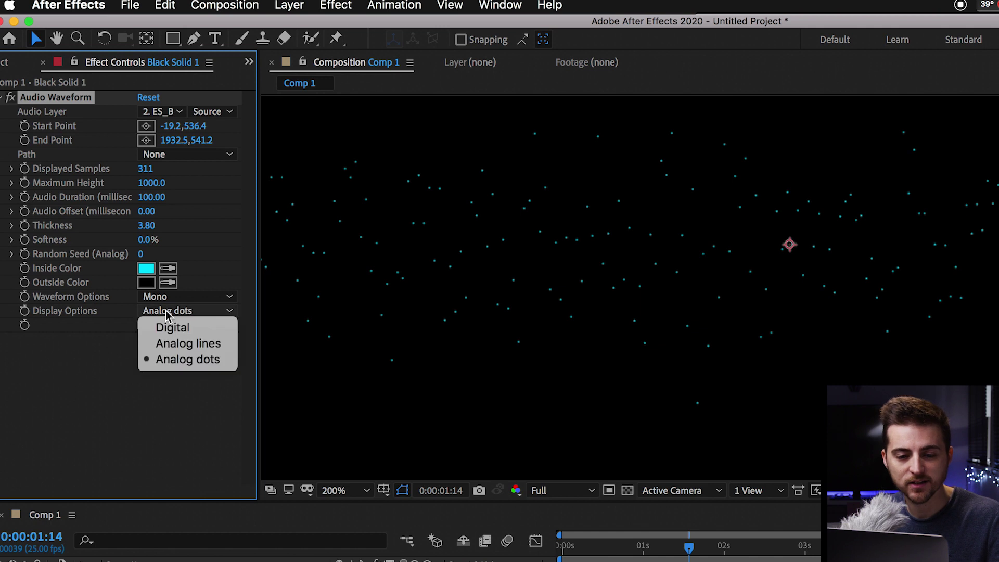
left_click(172, 343)
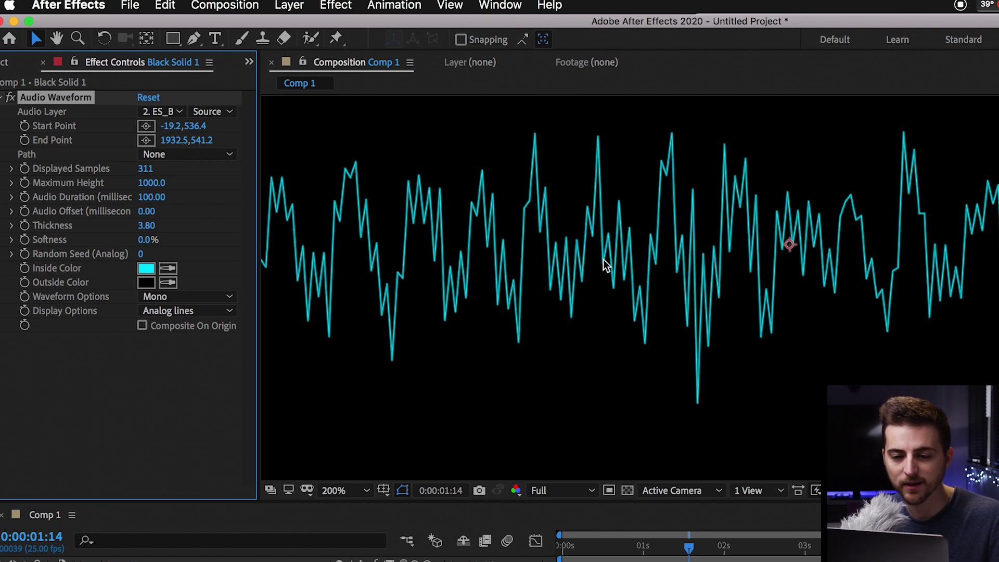
left_click(192, 312)
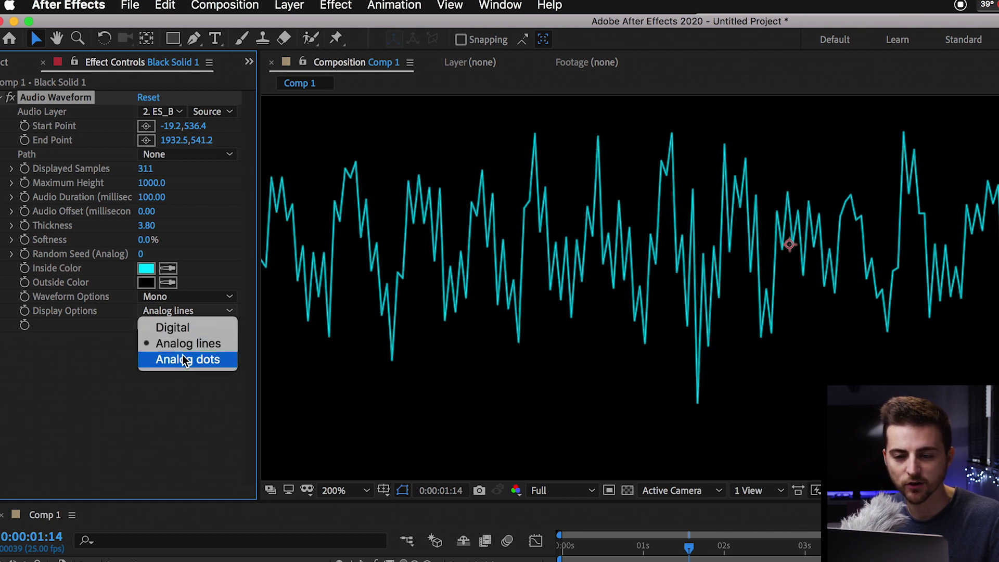
left_click(187, 359)
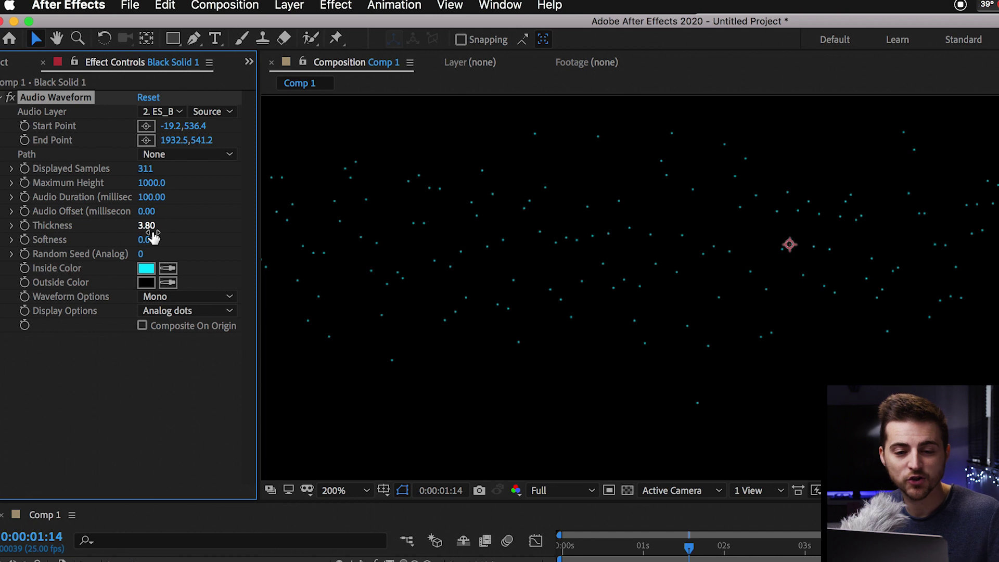
left_click(167, 238)
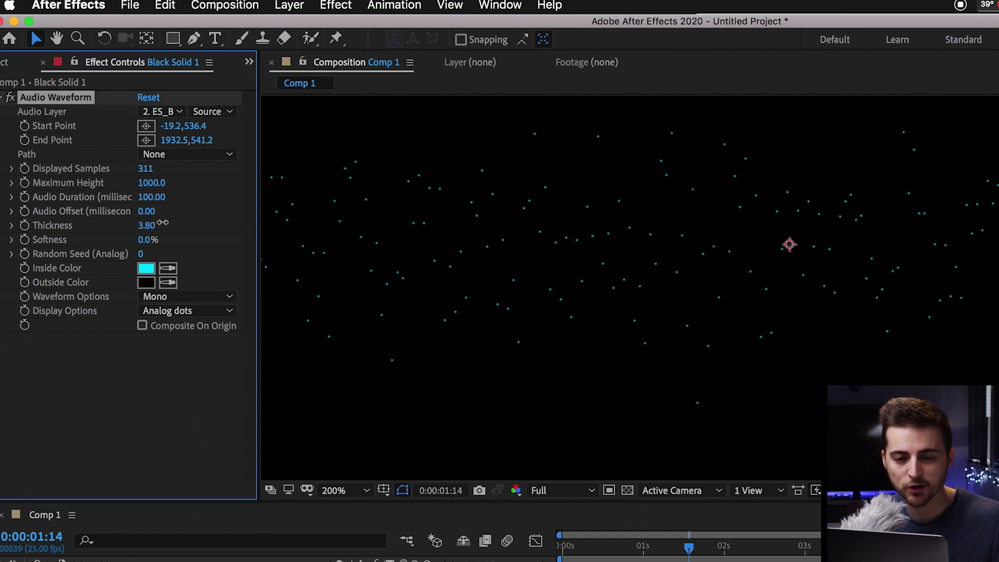
left_click_drag(153, 226, 304, 217)
left_click(345, 490)
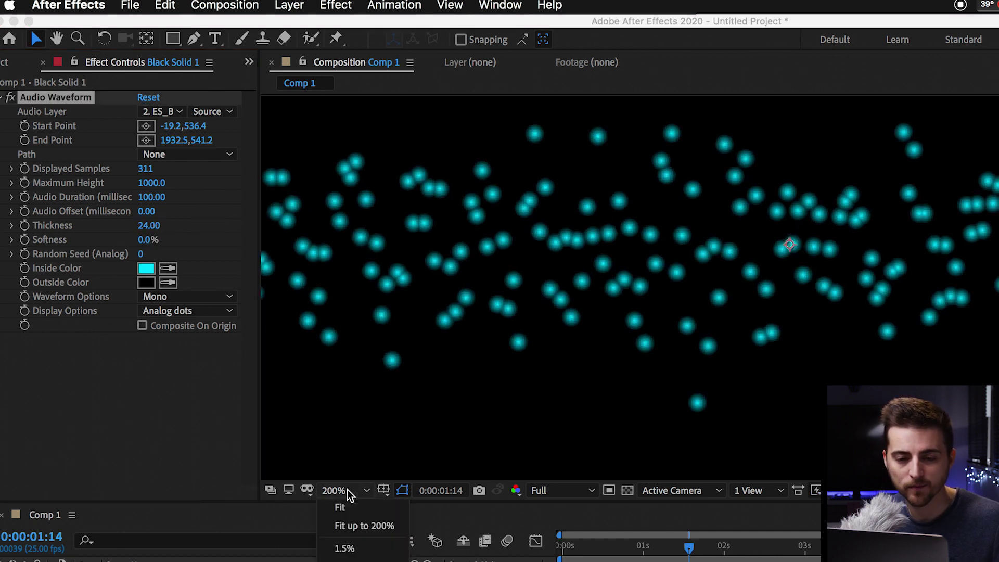
left_click(337, 504)
key("space")
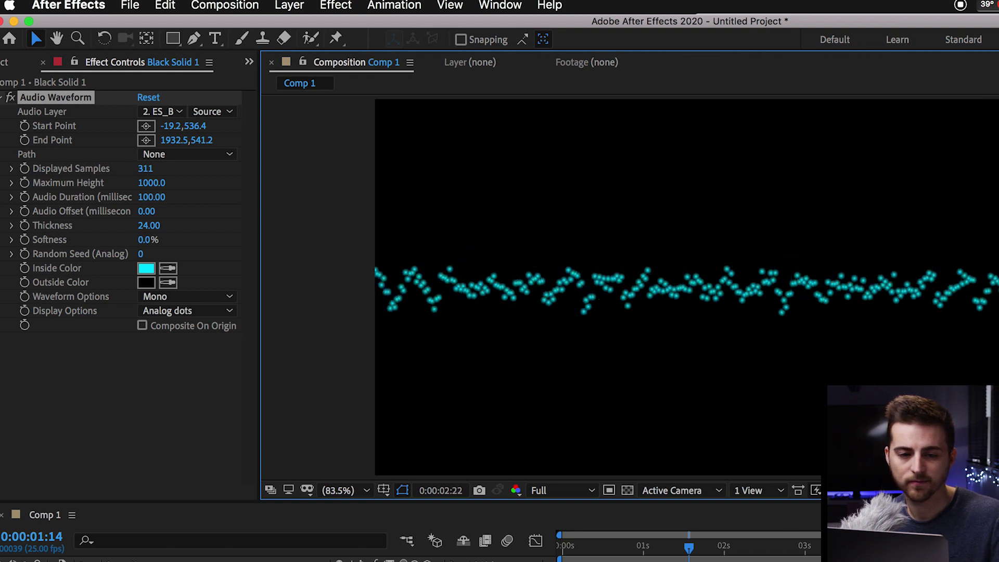
key("space")
key("super+z")
key("super+z")
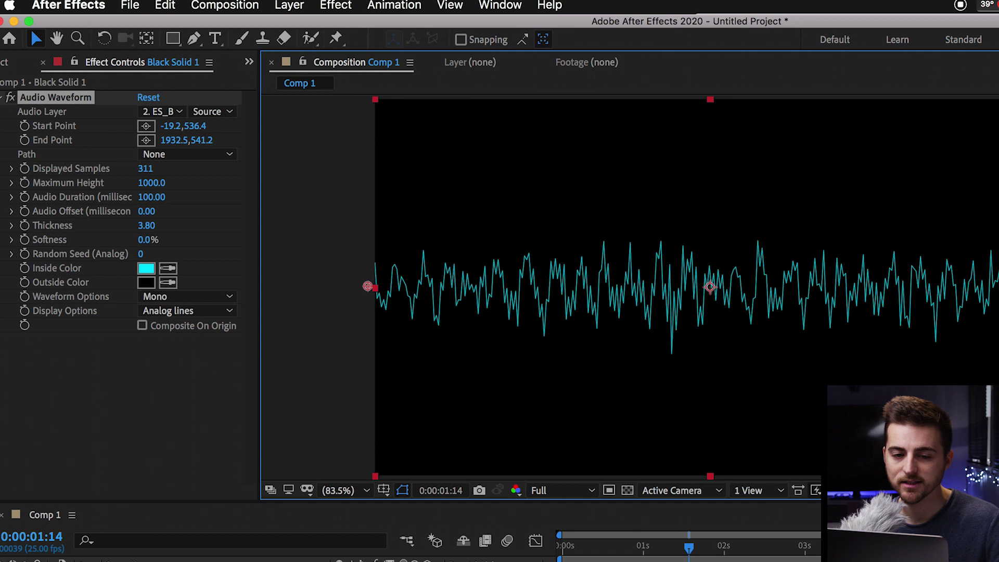
Move the footage below Black Solid 1 and enable its Composite On Origin option
left_click(142, 326)
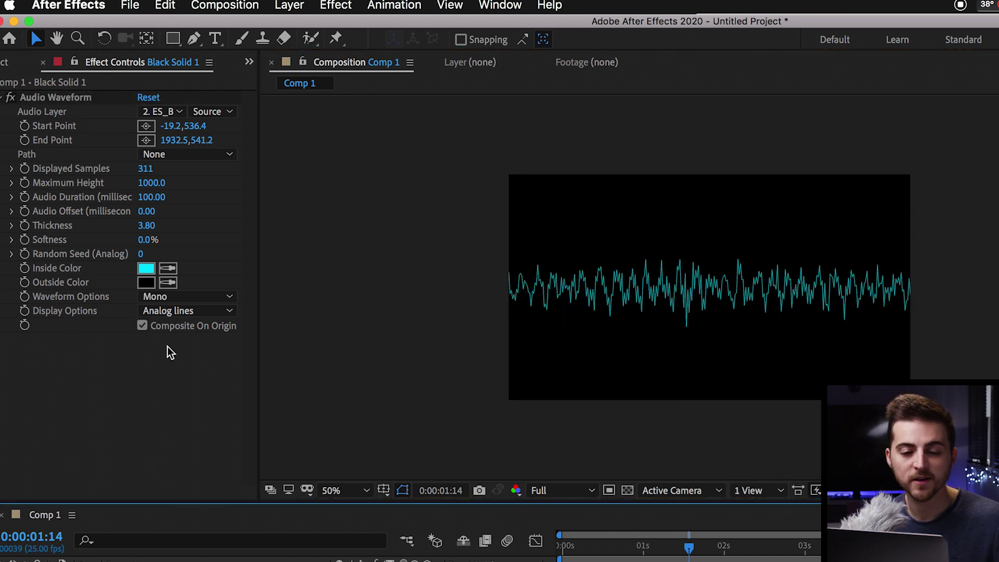
left_click(185, 329)
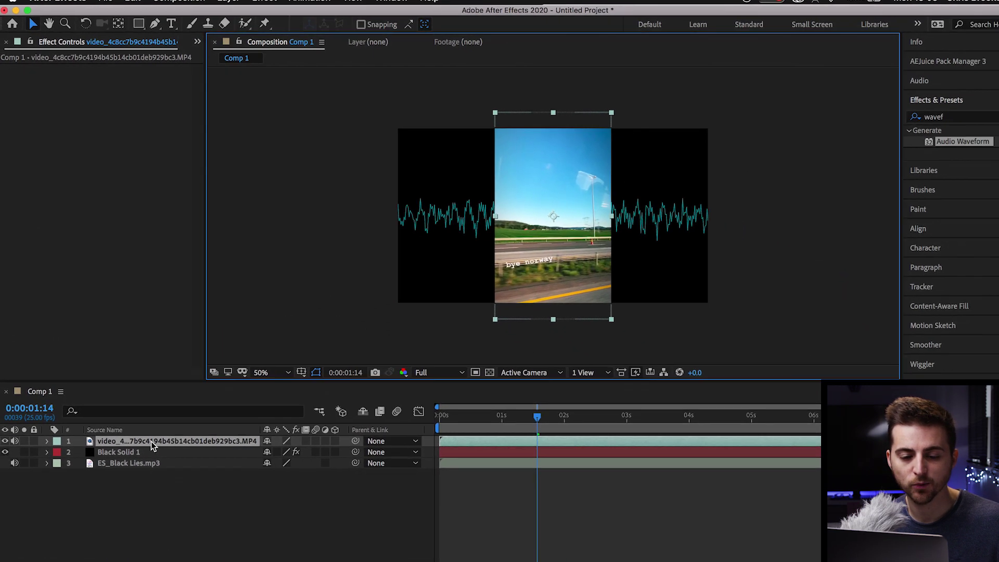
left_click_drag(151, 441, 136, 442)
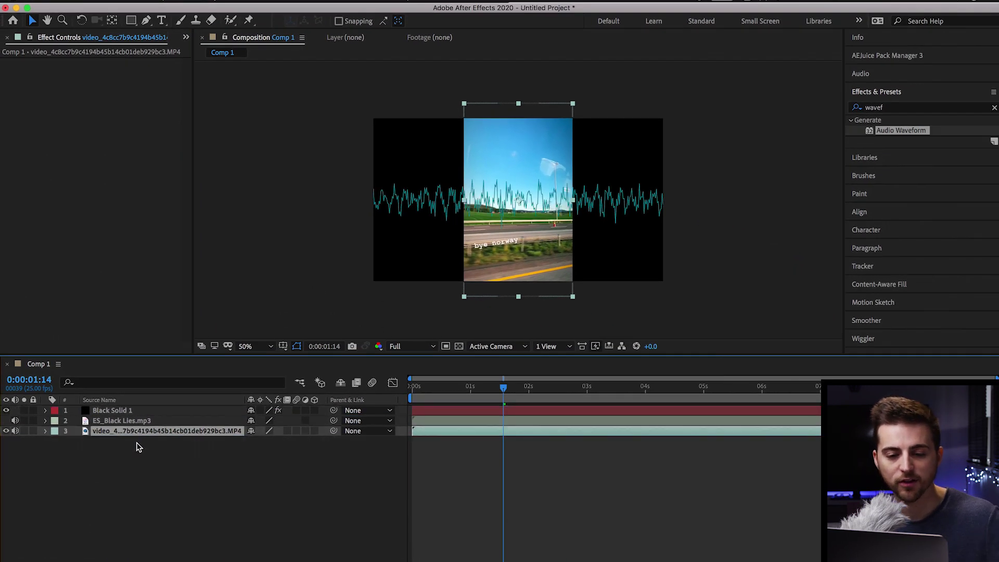
left_click(131, 413)
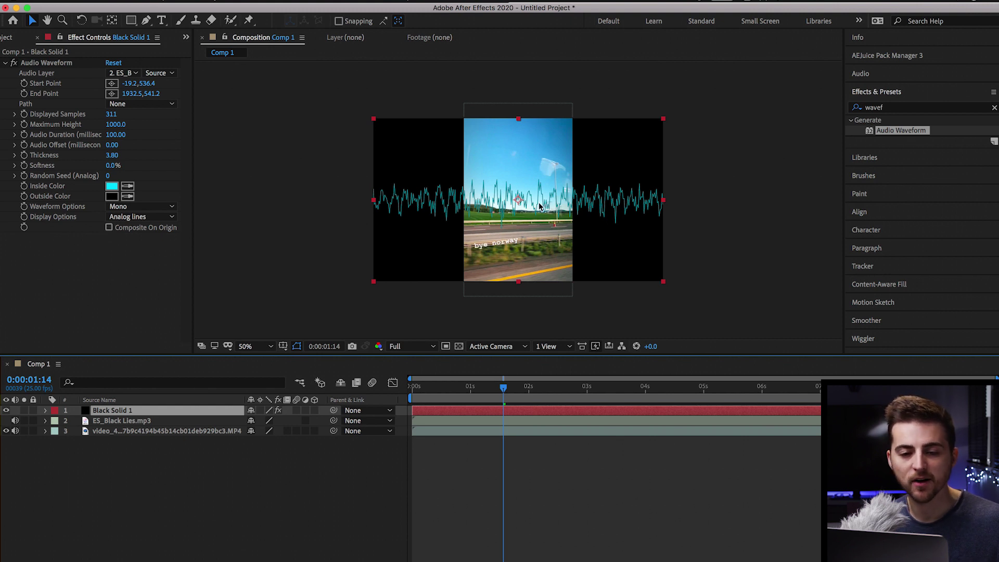
left_click(108, 228)
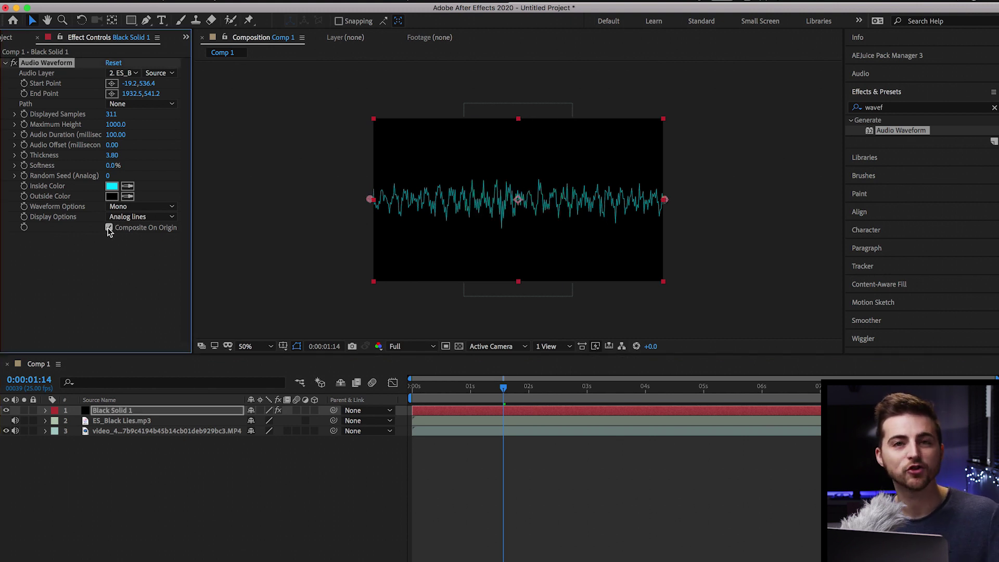